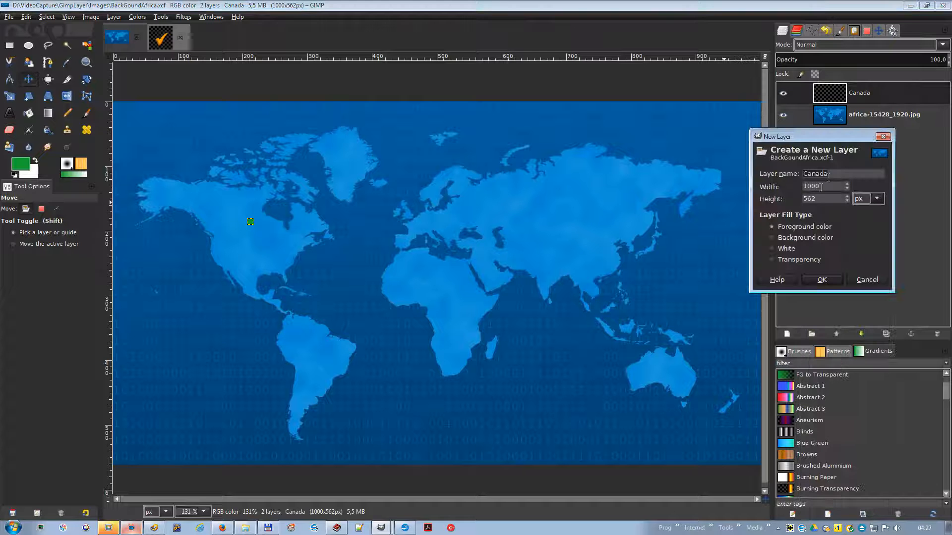
Step: Create a new layer named UnitedStates and move its green marker onto the United States on the map
{"action": "type", "text": "Un"}
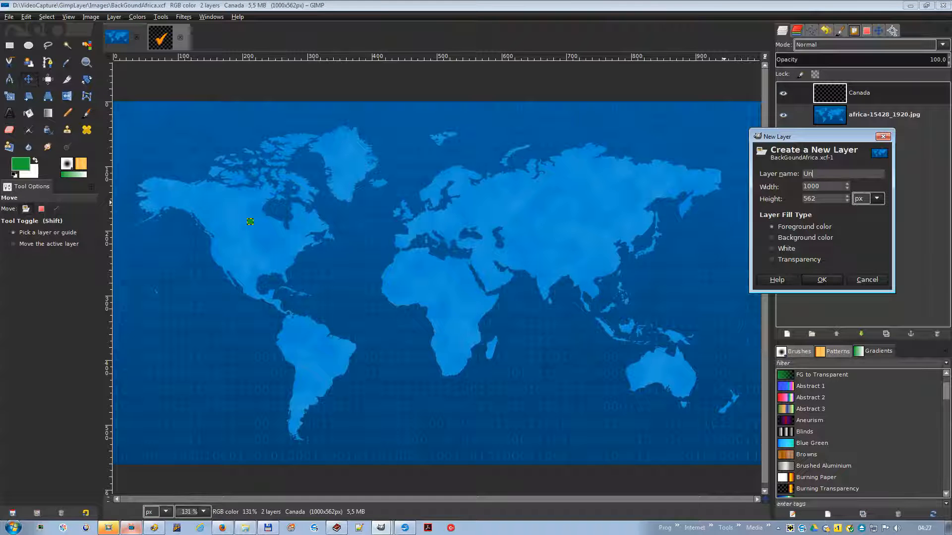
{"action": "type", "text": "itedSata"}
{"action": "key", "text": "BackSpace"}
{"action": "type", "text": "tates"}
{"action": "left_click", "coordinate": [821, 280]}
{"action": "left_click_drag", "start_coordinate": [115, 105], "coordinate": [250, 249]}
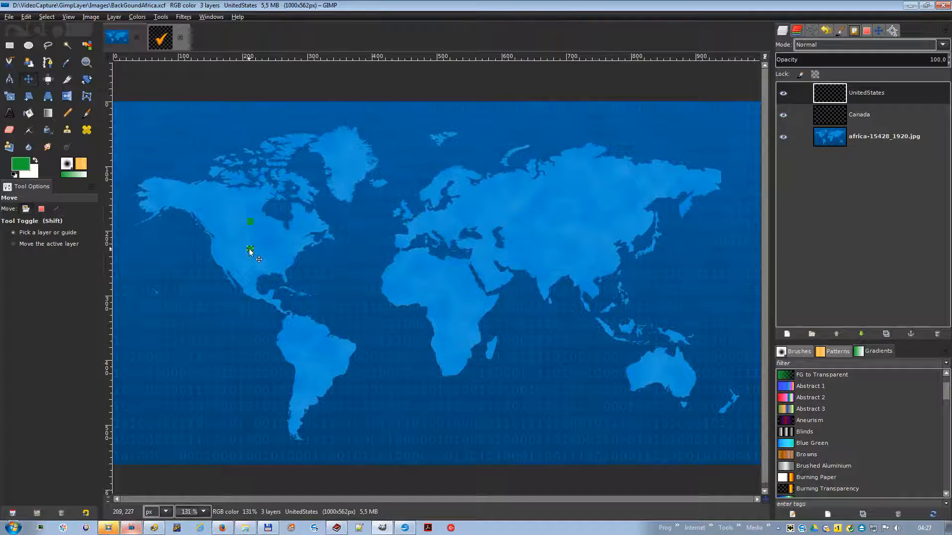
Step: Add a new layer named Mexico and move its green marker onto Mexico on the map
{"action": "double_click", "coordinate": [795, 191]}
{"action": "type", "text": "Mexico"}
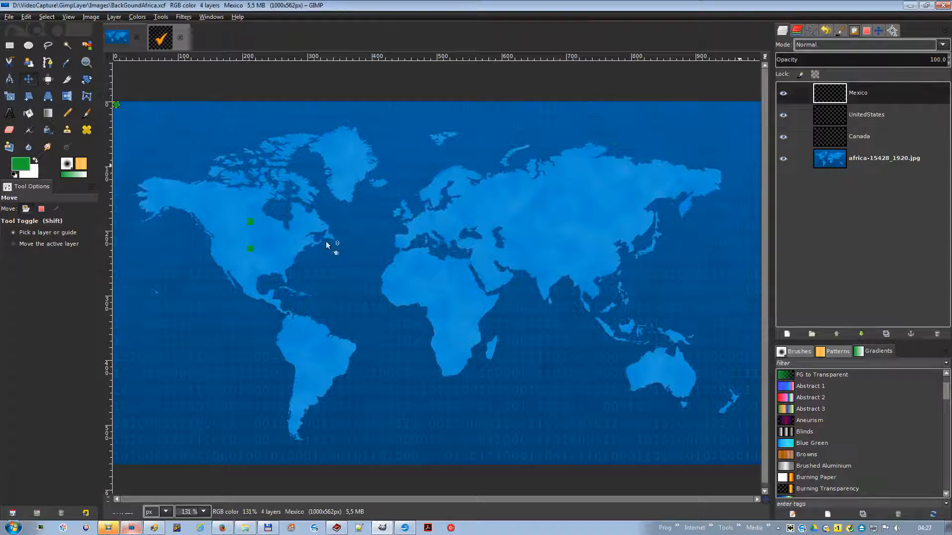
{"action": "left_click", "coordinate": [815, 296]}
{"action": "left_click_drag", "start_coordinate": [119, 108], "coordinate": [249, 285]}
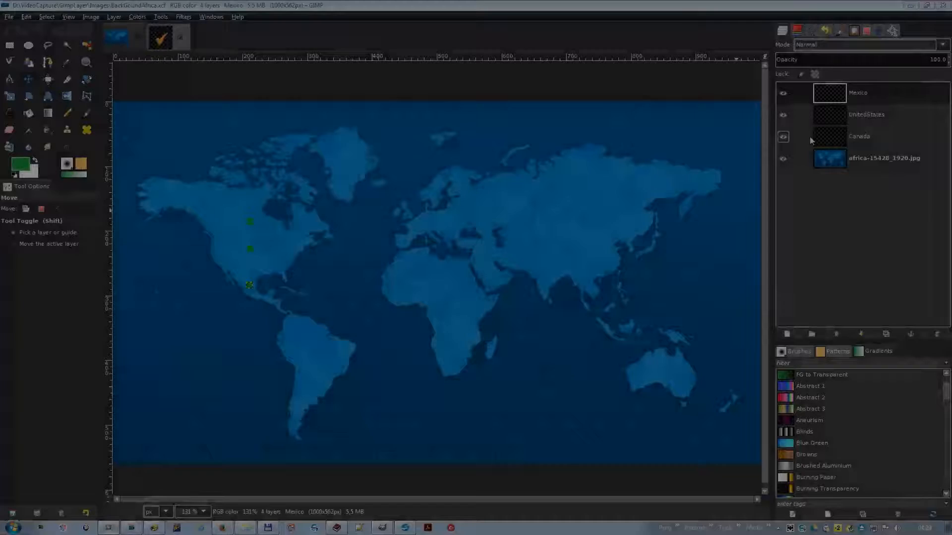
Step: Create a new layer from visible above Canada and check it by hiding the three country layers and toggling its visibility
{"action": "right_click", "coordinate": [811, 140]}
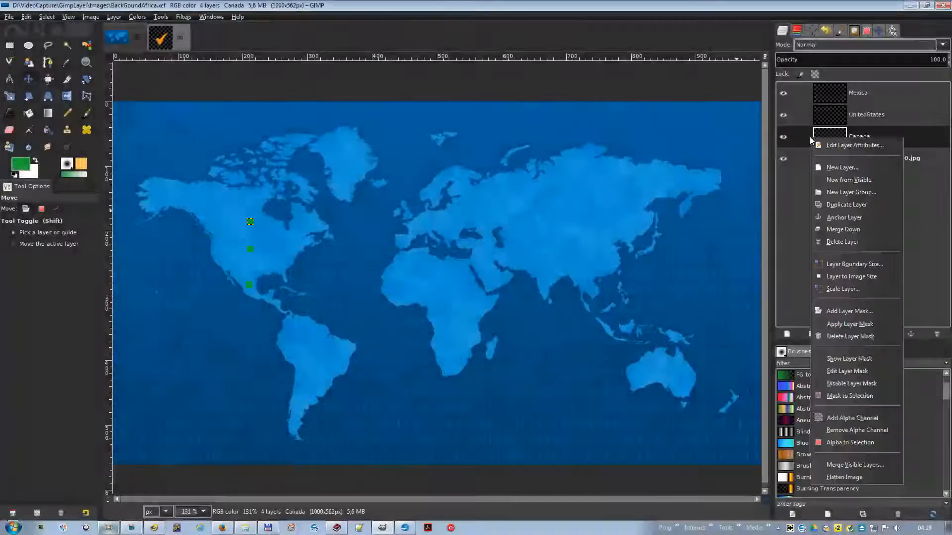
{"action": "left_click", "coordinate": [880, 180]}
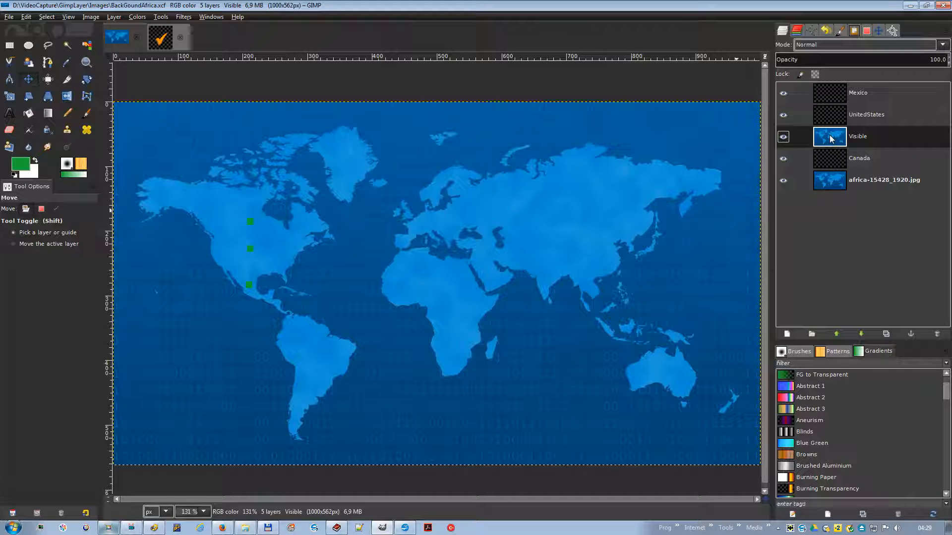
{"action": "left_click", "coordinate": [783, 115]}
{"action": "left_click", "coordinate": [784, 93]}
{"action": "left_click", "coordinate": [783, 158]}
{"action": "left_click", "coordinate": [783, 138]}
{"action": "left_click", "coordinate": [783, 137]}
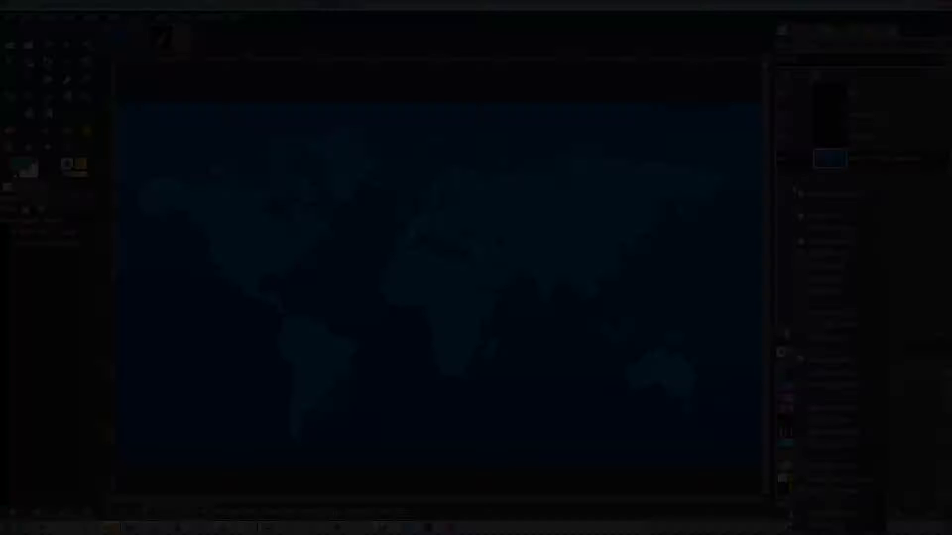
Step: Create a new layer group above the map layer and rename it America
{"action": "right_click", "coordinate": [796, 189]}
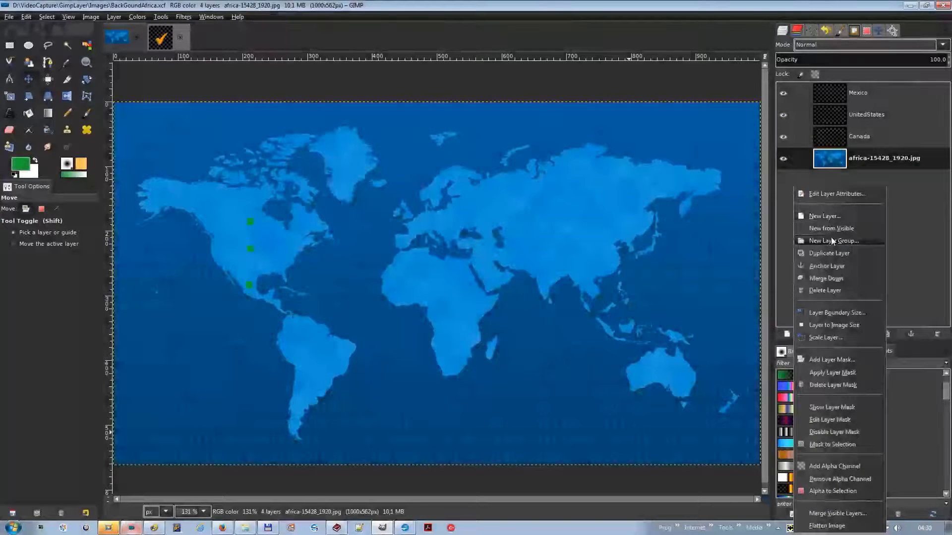
{"action": "left_click", "coordinate": [831, 239]}
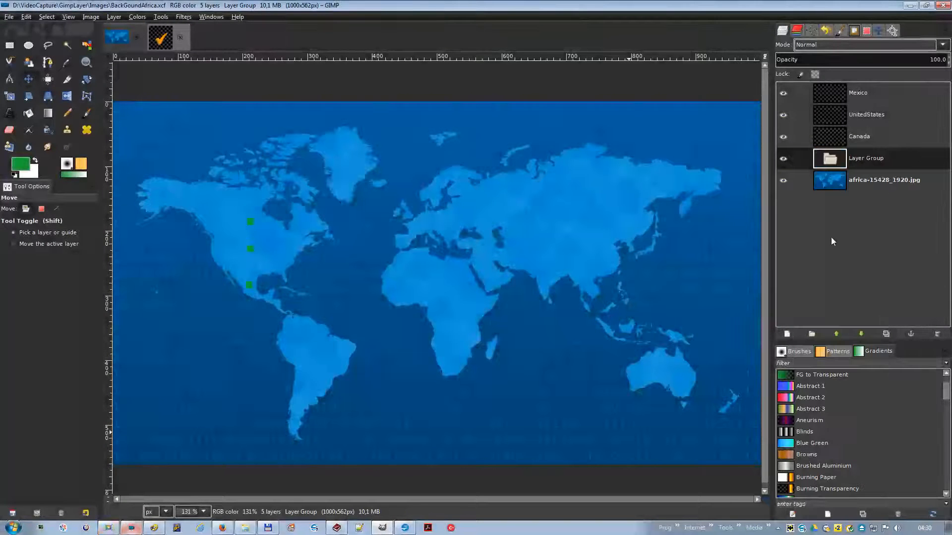
{"action": "right_click", "coordinate": [866, 158]}
{"action": "left_click", "coordinate": [853, 166]}
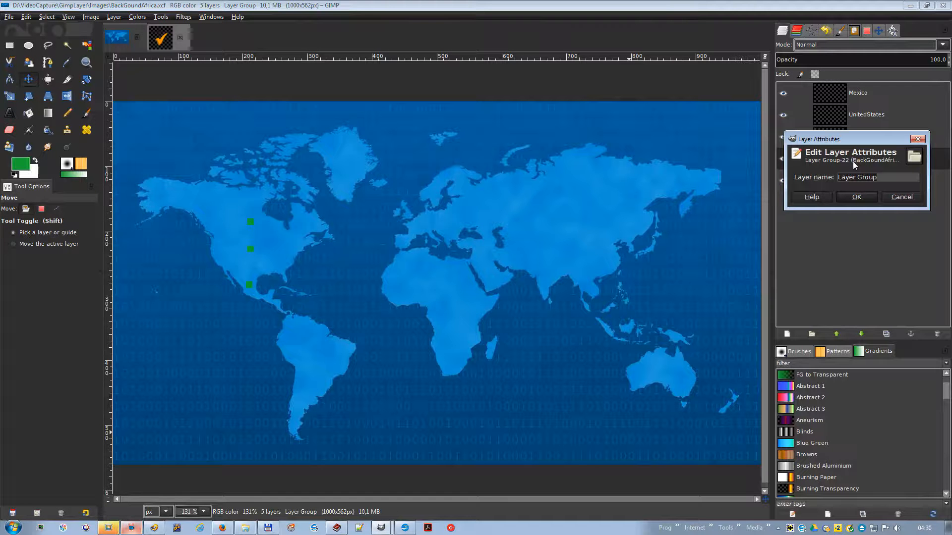
{"action": "type", "text": "Ameri"}
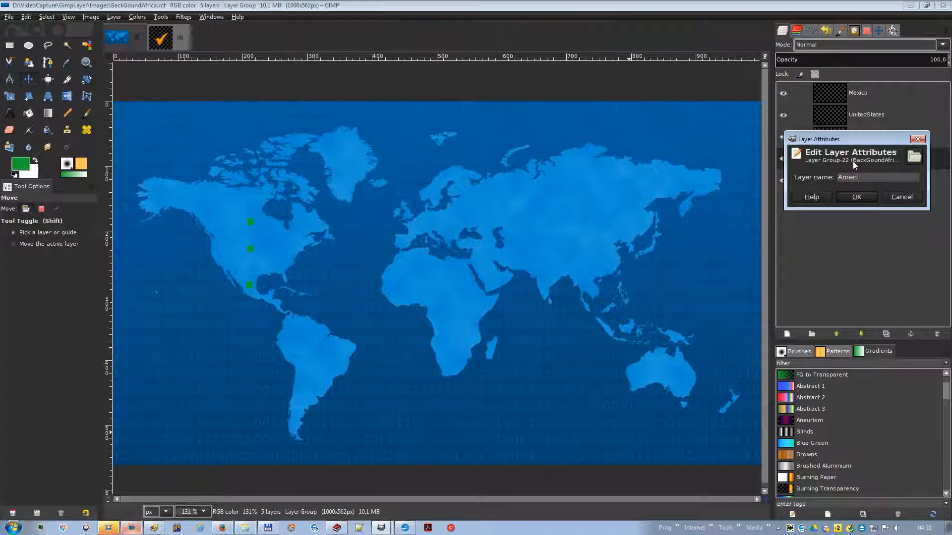
{"action": "type", "text": "ca"}
{"action": "key", "text": "Return"}
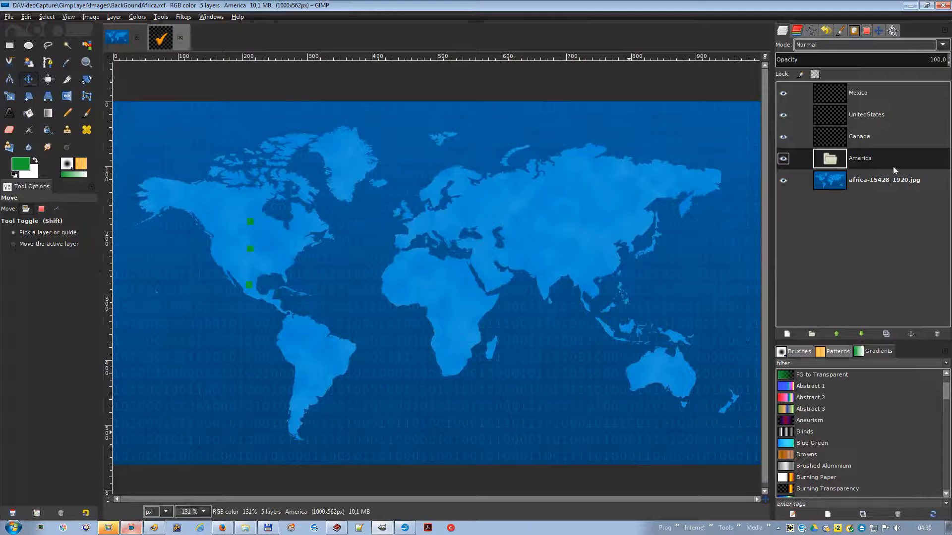
Step: Move the Canada, UnitedStates and Mexico layers into the America group, then collapse, expand and select the group
{"action": "mouse_move", "coordinate": [849, 145]}
{"action": "left_mouse_down"}
{"action": "mouse_move", "coordinate": [843, 174]}
{"action": "mouse_move", "coordinate": [845, 160]}
{"action": "left_mouse_up"}
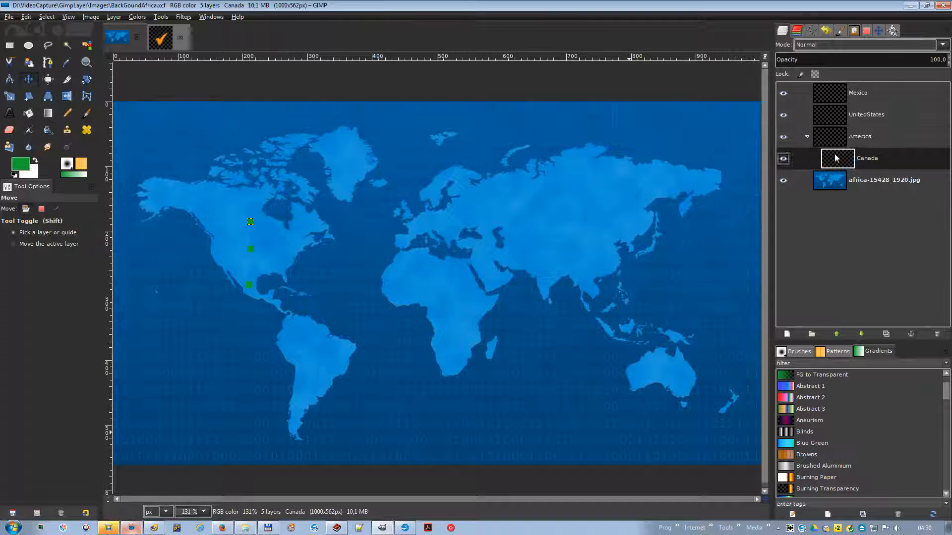
{"action": "left_click_drag", "start_coordinate": [833, 119], "coordinate": [844, 155]}
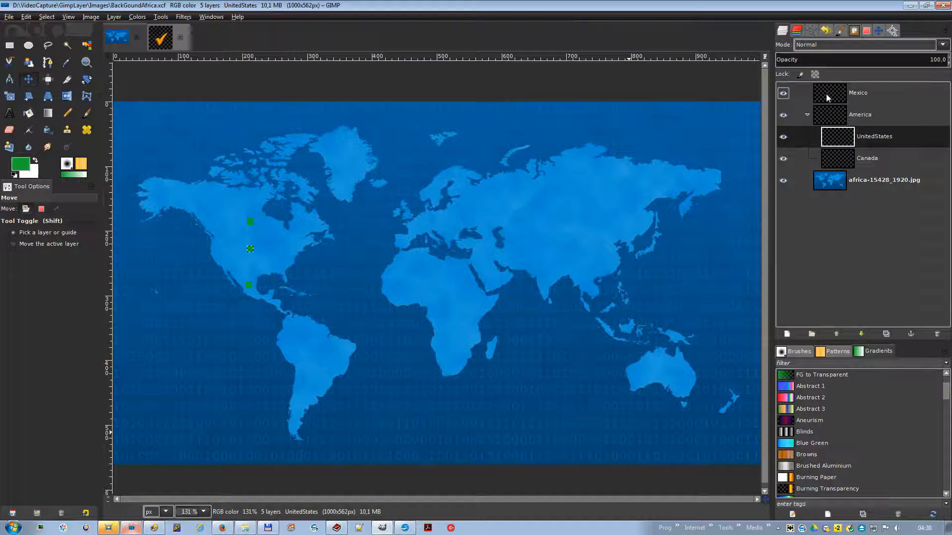
{"action": "left_click_drag", "start_coordinate": [826, 95], "coordinate": [827, 118]}
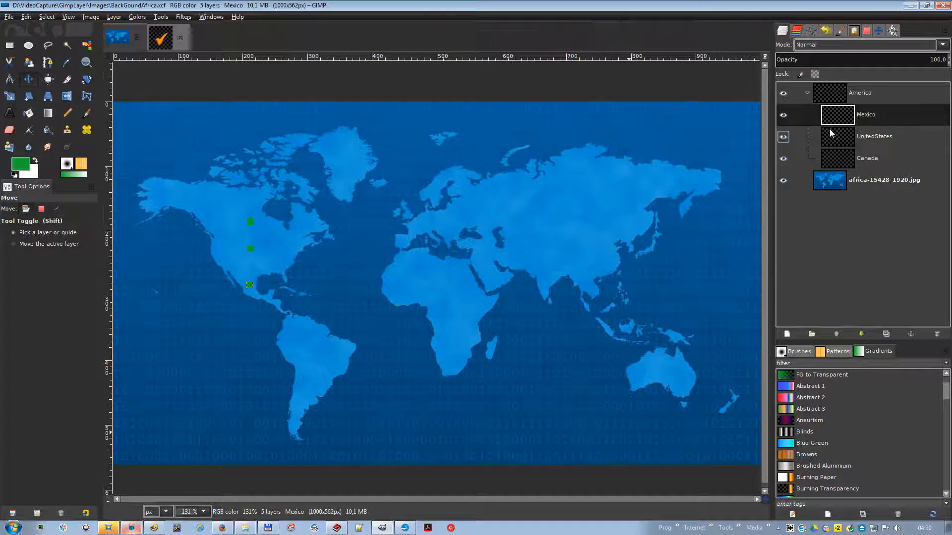
{"action": "left_click", "coordinate": [807, 94]}
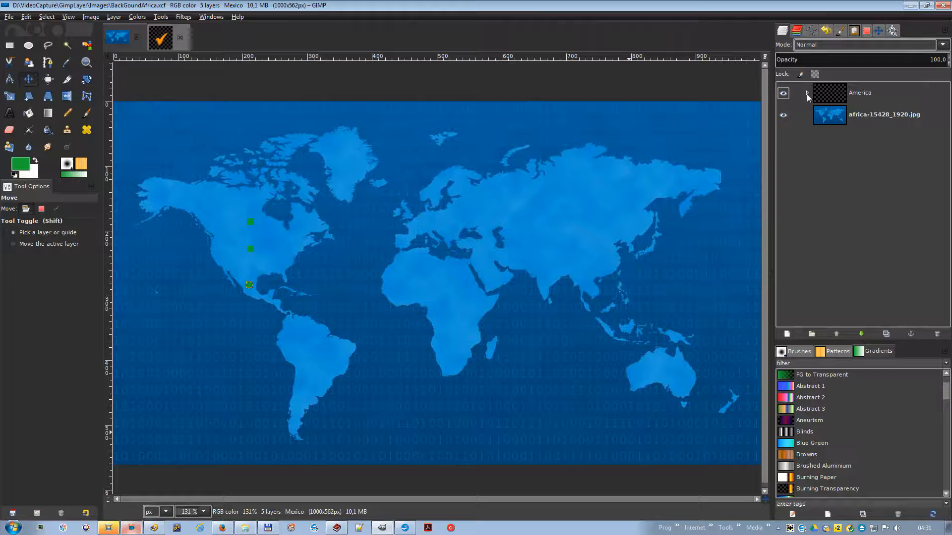
{"action": "left_click", "coordinate": [807, 94]}
{"action": "left_click", "coordinate": [826, 95]}
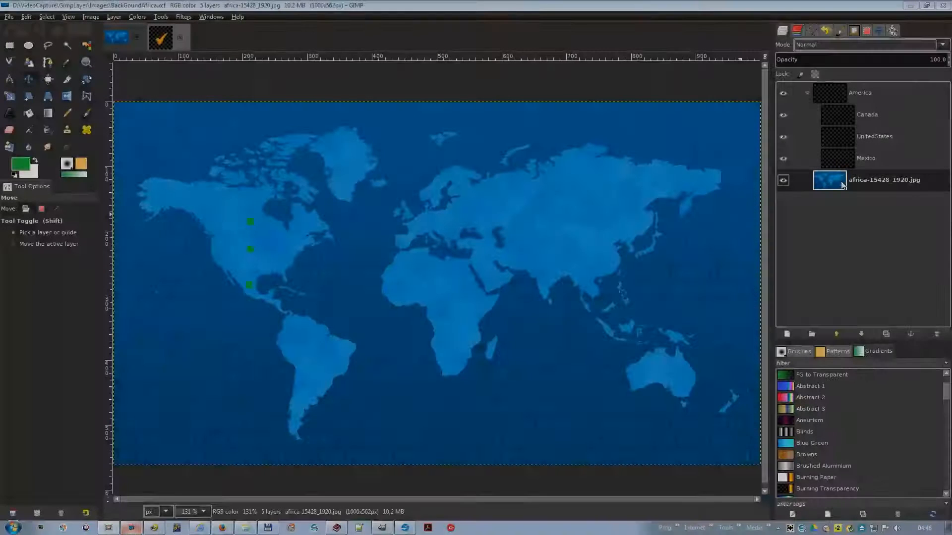
Step: Duplicate the africa-15428_1920.jpg map layer
{"action": "right_click", "coordinate": [827, 182]}
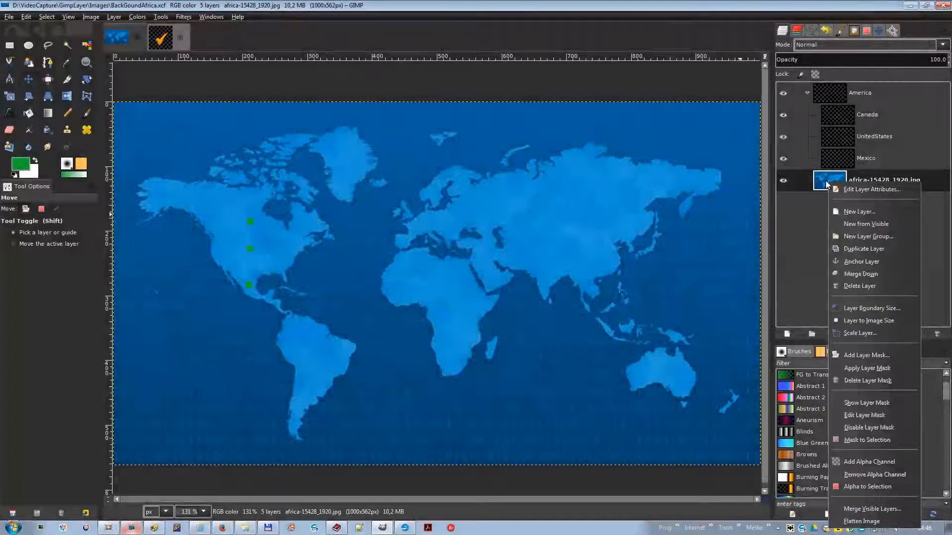
{"action": "left_click", "coordinate": [867, 248]}
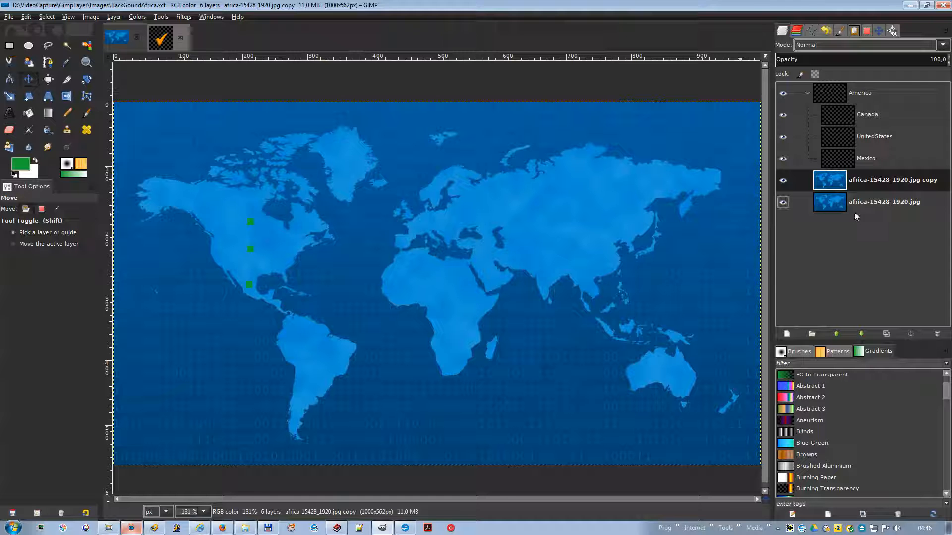
{"action": "left_click", "coordinate": [838, 186]}
Step: Duplicate the America layer group and expand the copy to show its layers
{"action": "right_click", "coordinate": [826, 91]}
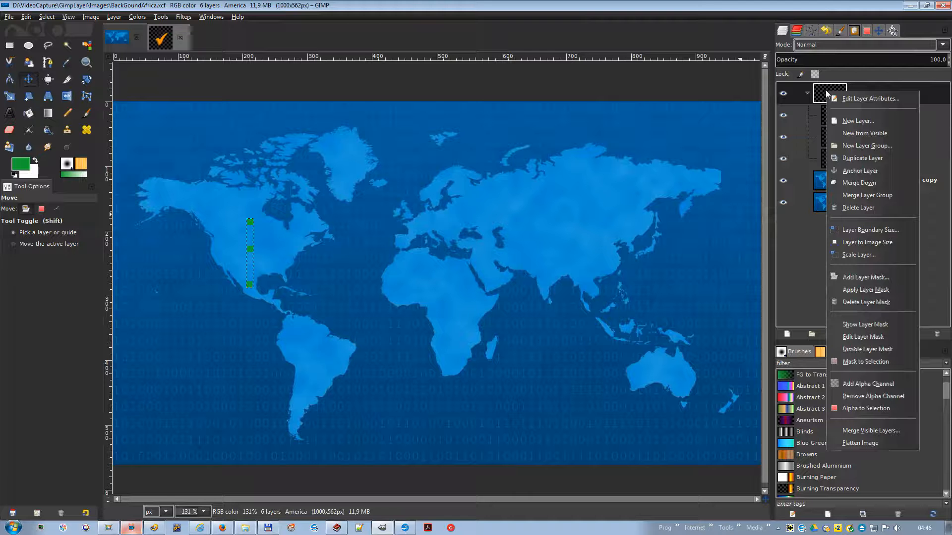
{"action": "left_click", "coordinate": [859, 156]}
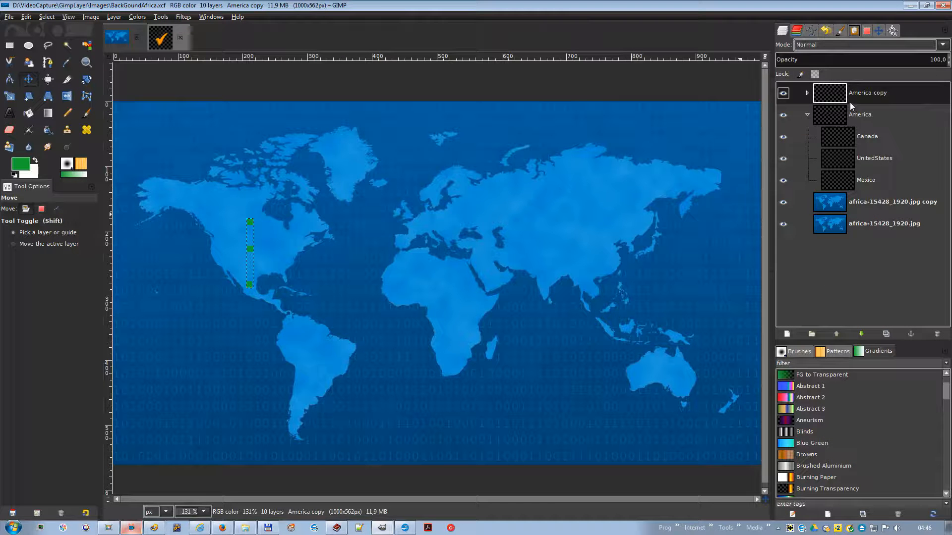
{"action": "left_click", "coordinate": [808, 93]}
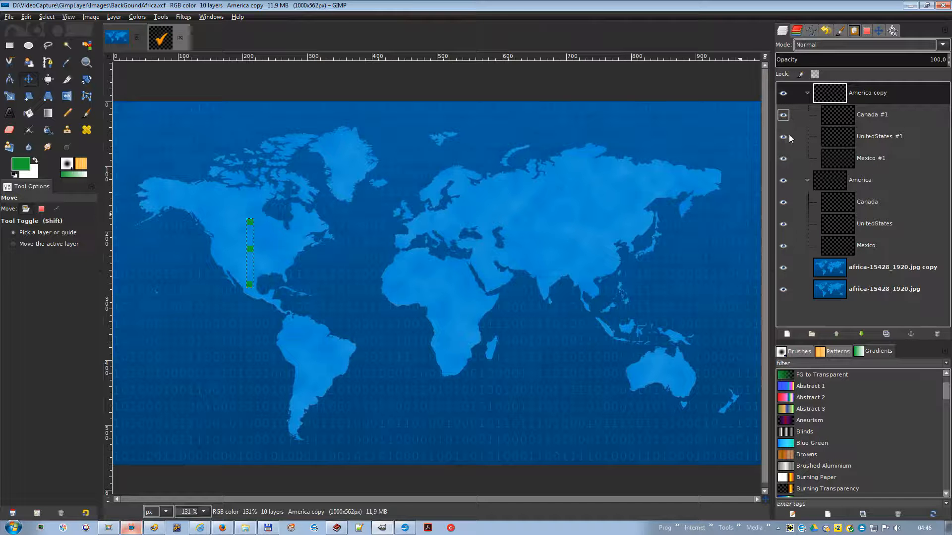
Step: Hide the original America group and select each of the three country layers in the copied group
{"action": "left_click", "coordinate": [783, 180]}
{"action": "left_click", "coordinate": [830, 115]}
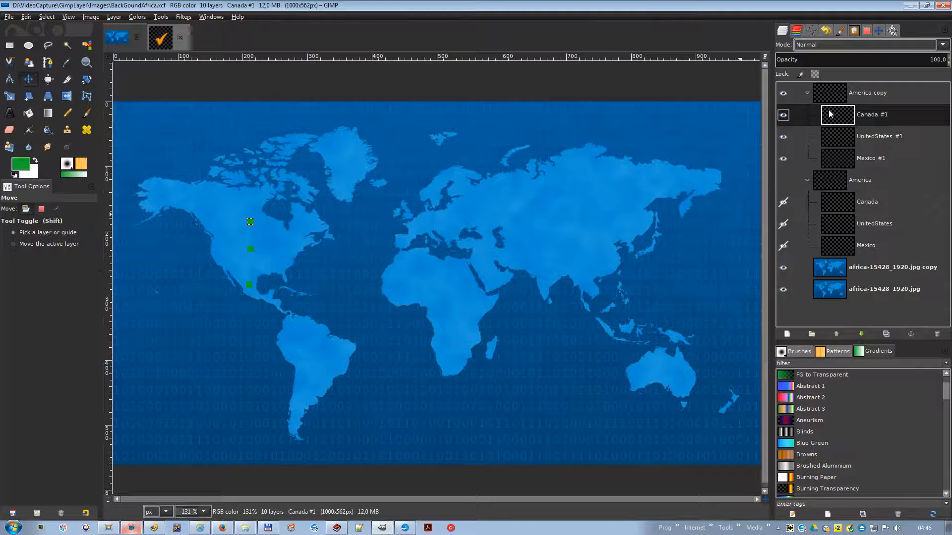
{"action": "left_click", "coordinate": [830, 137]}
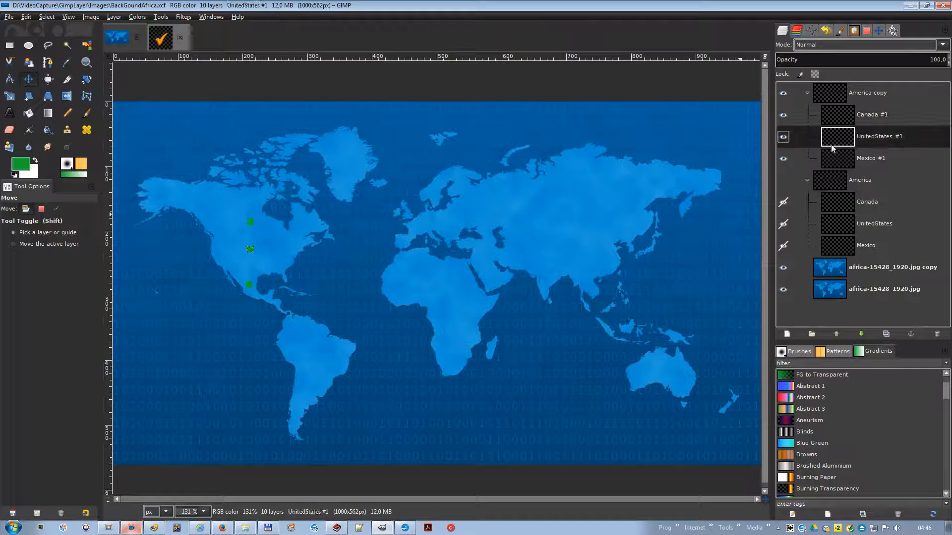
{"action": "left_click", "coordinate": [831, 154]}
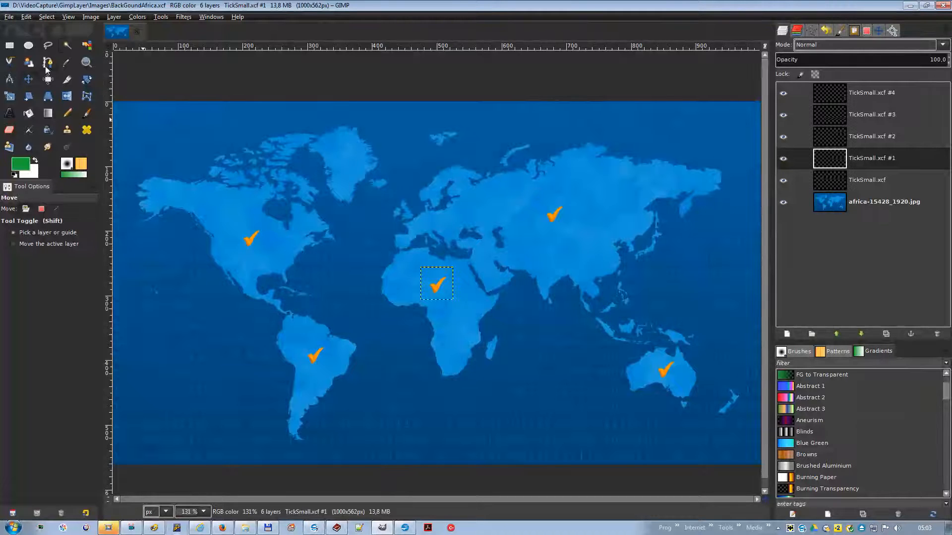
Step: Float the tick over Africa with the Fuzzy Select tool active, and anchor the floating selection back into its layer
{"action": "left_click", "coordinate": [67, 45]}
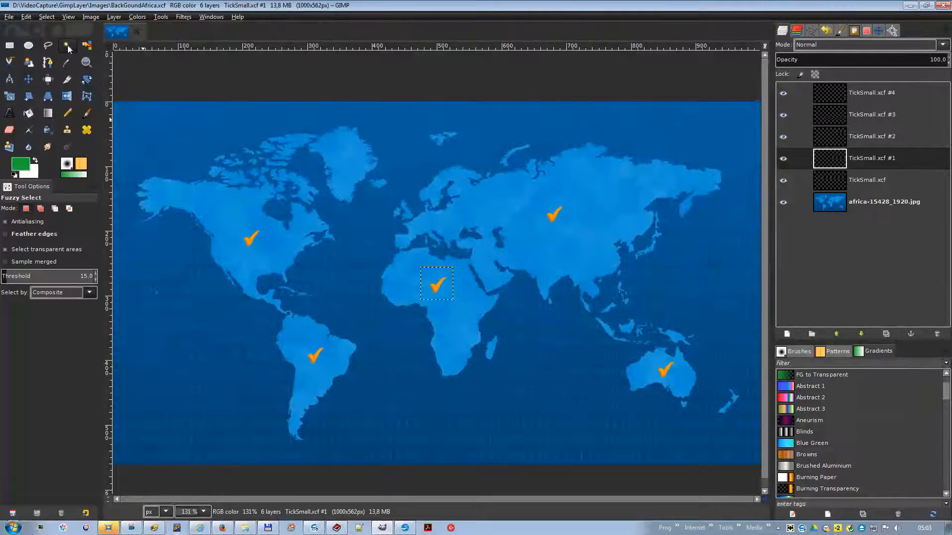
{"action": "right_click", "coordinate": [429, 274]}
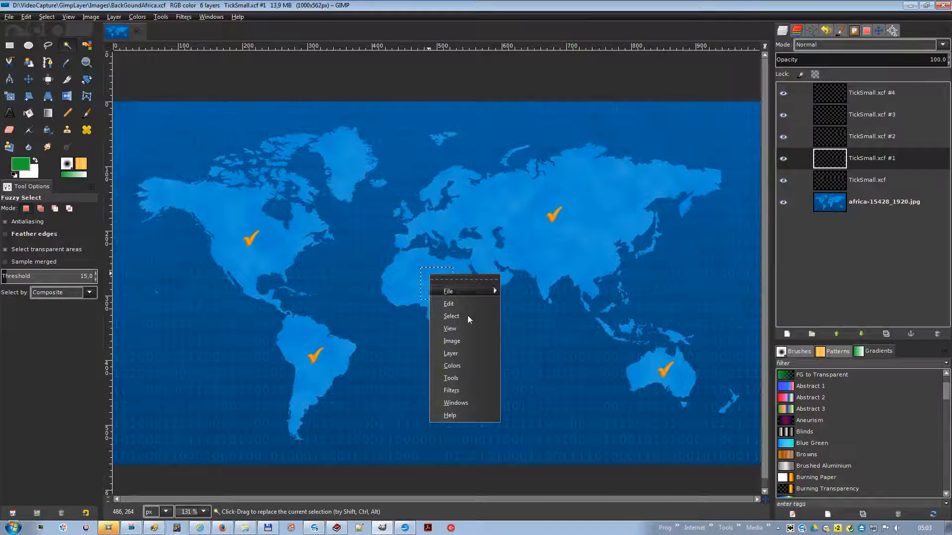
{"action": "mouse_move", "coordinate": [465, 317]}
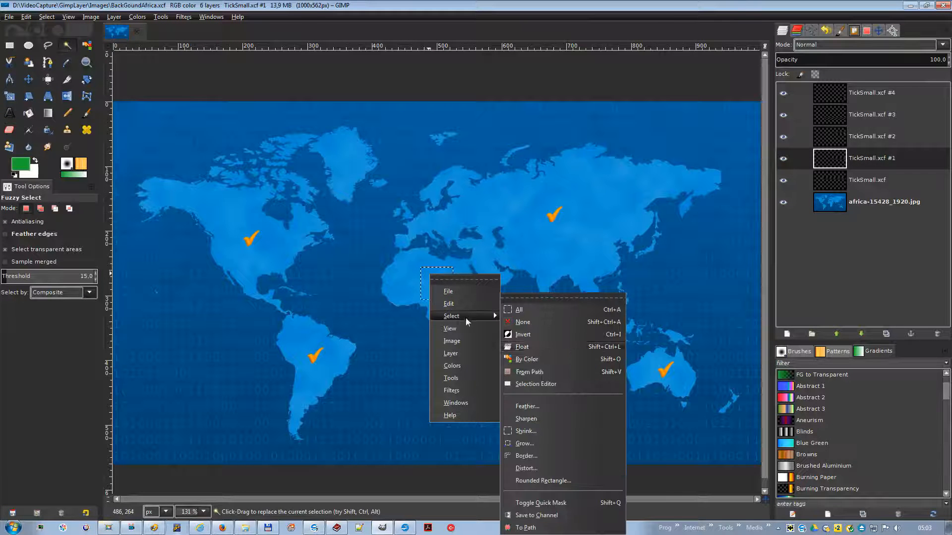
{"action": "left_click", "coordinate": [527, 348]}
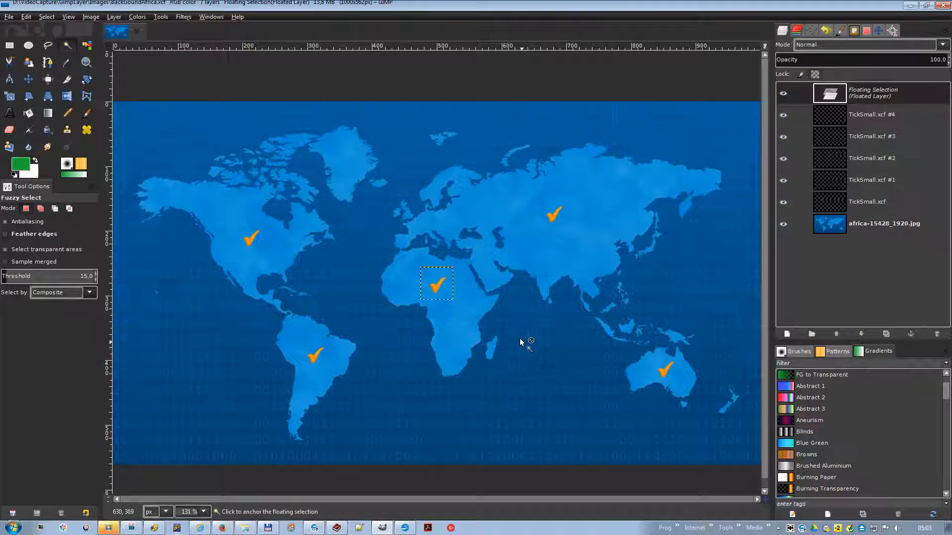
{"action": "right_click", "coordinate": [828, 95]}
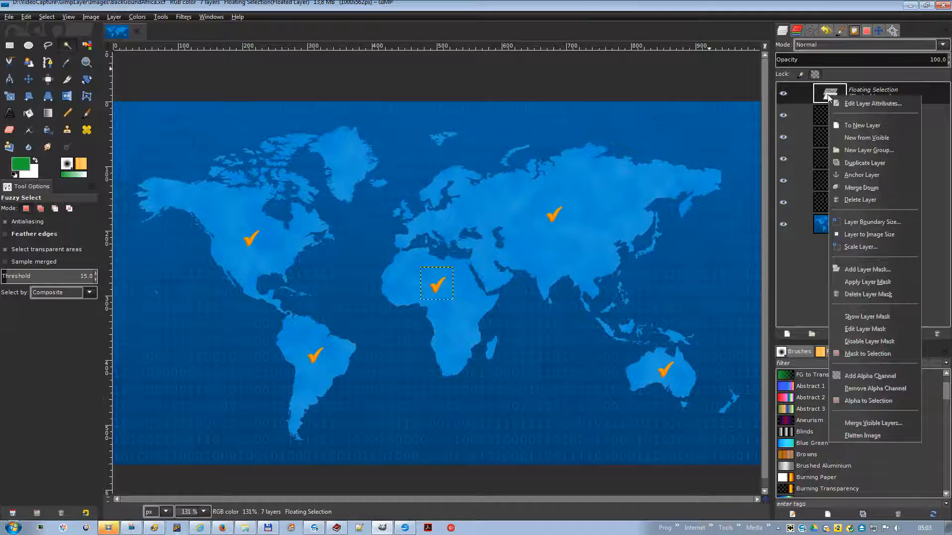
{"action": "left_click", "coordinate": [892, 174]}
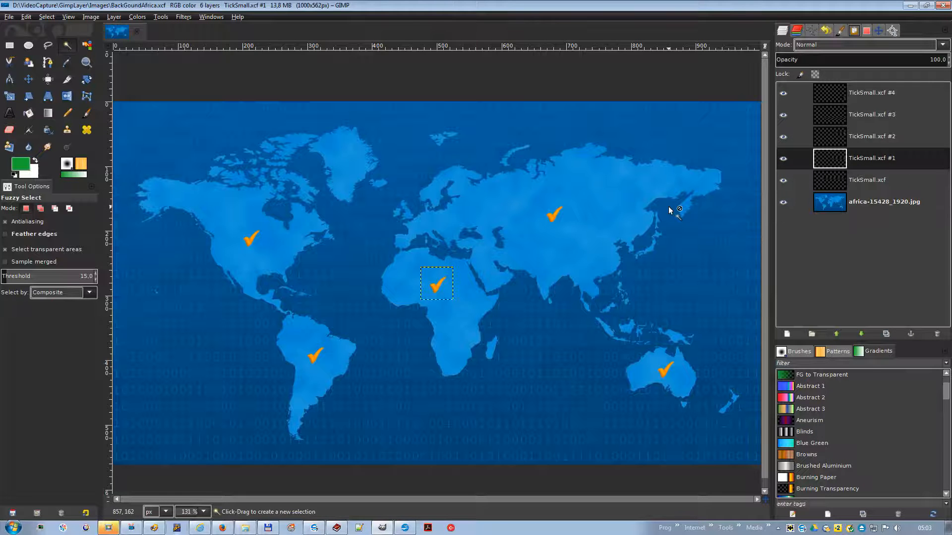
Step: Paste the clipboard contents into the image and open the layer options for the topmost layer
{"action": "key", "text": "ctrl+v"}
{"action": "right_click", "coordinate": [829, 96]}
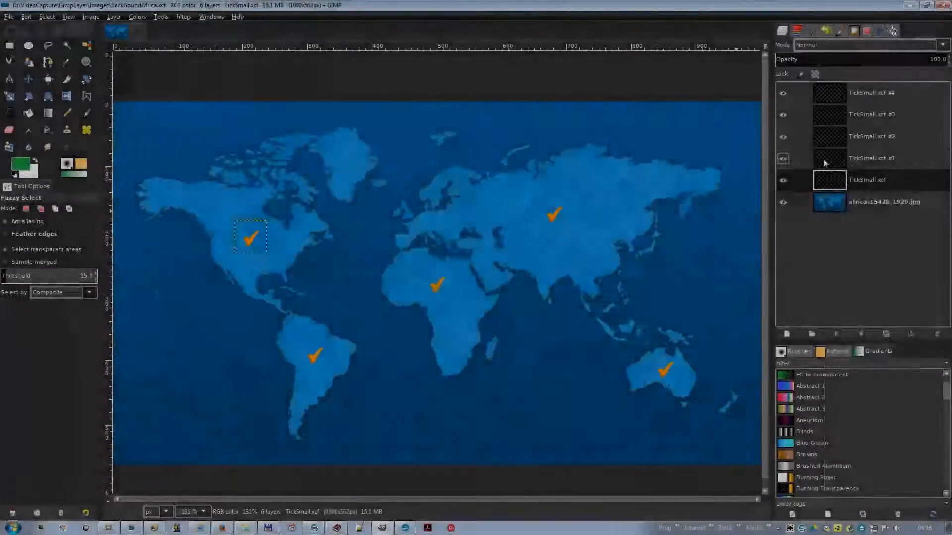
Step: Merge the TickSmall.xcf #1 and TickSmall.xcf #2 layers down into the TickSmall.xcf layer
{"action": "right_click", "coordinate": [824, 163]}
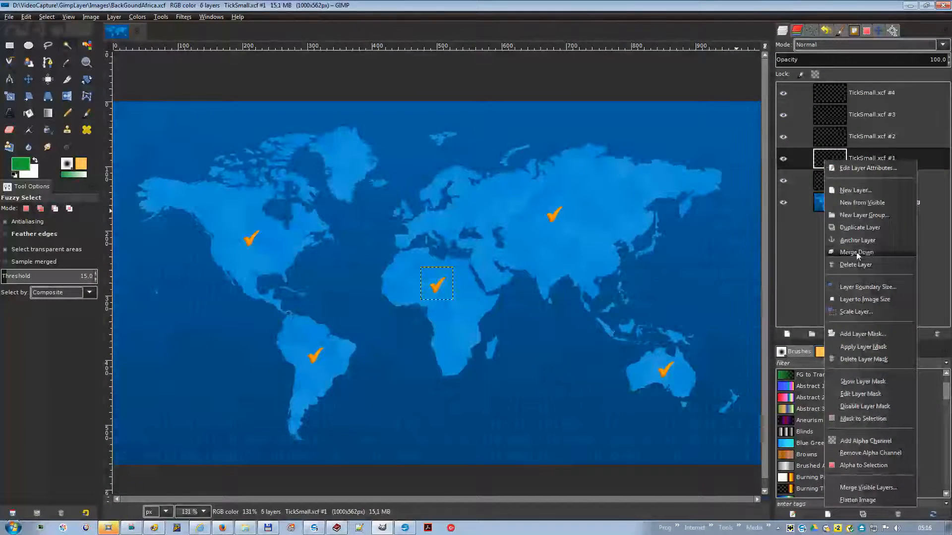
{"action": "left_click", "coordinate": [857, 253]}
{"action": "right_click", "coordinate": [825, 135]}
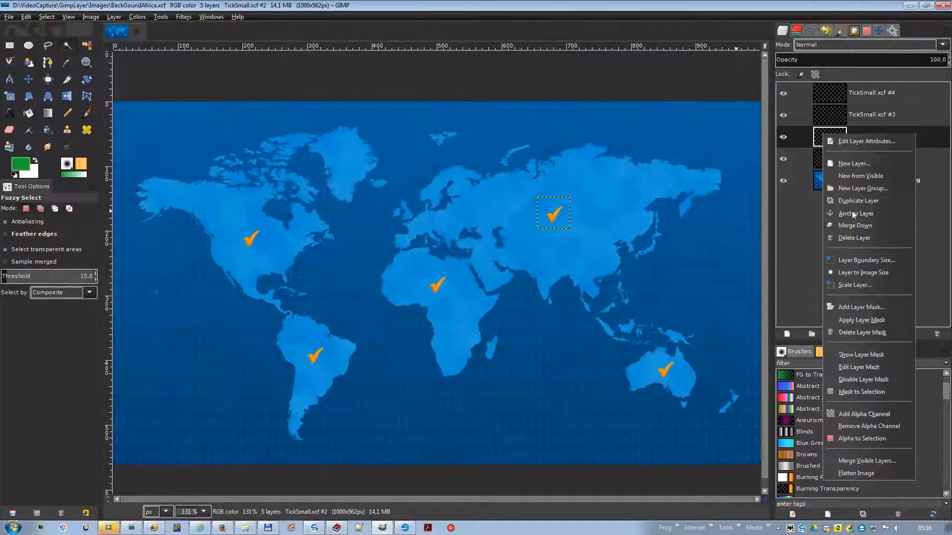
{"action": "left_click", "coordinate": [851, 224]}
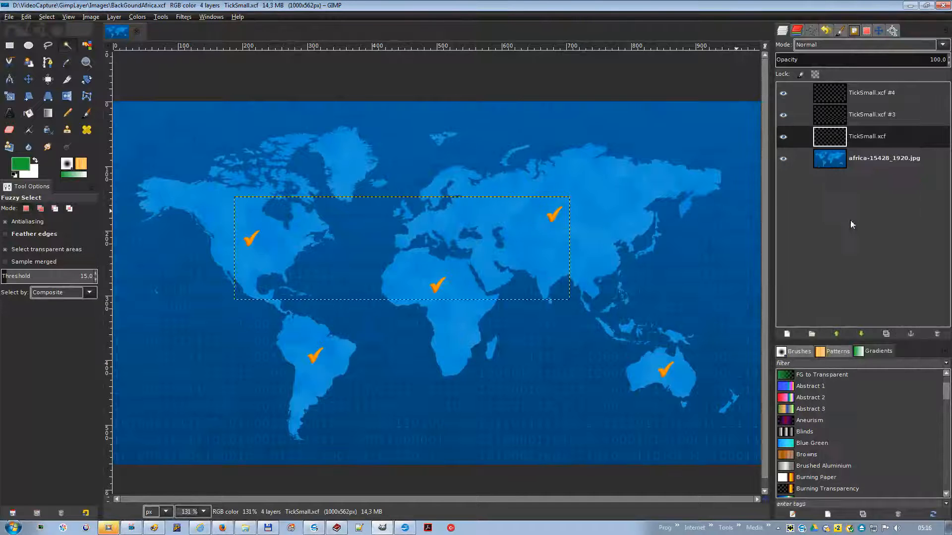
Step: Merge the TickSmall.xcf #3 and TickSmall.xcf #4 layers down into TickSmall.xcf, and delete the merged layer
{"action": "right_click", "coordinate": [826, 118]}
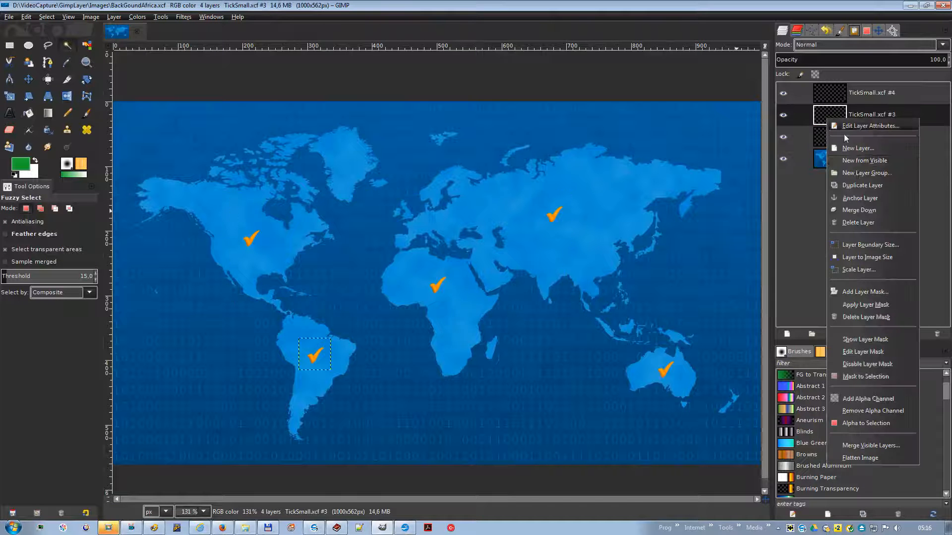
{"action": "left_click", "coordinate": [854, 209]}
{"action": "right_click", "coordinate": [827, 98]}
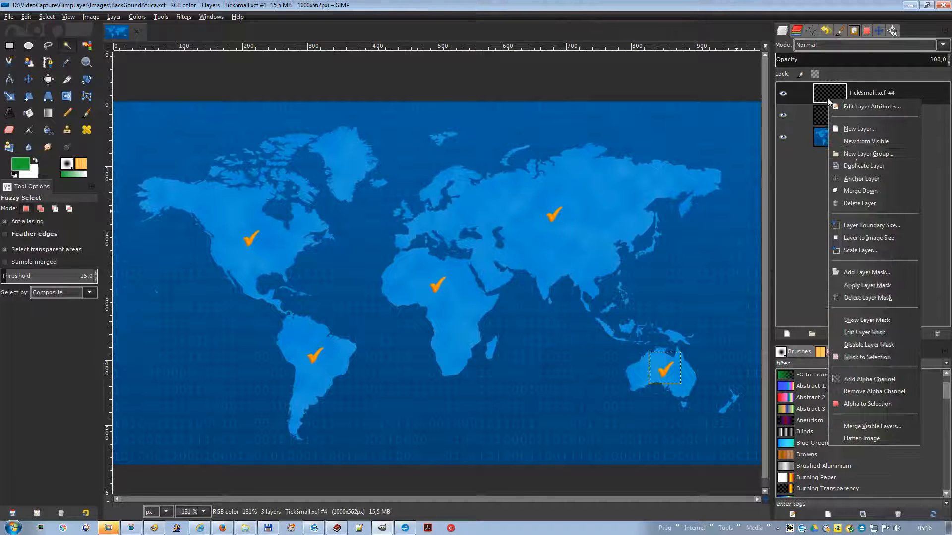
{"action": "left_click", "coordinate": [854, 197]}
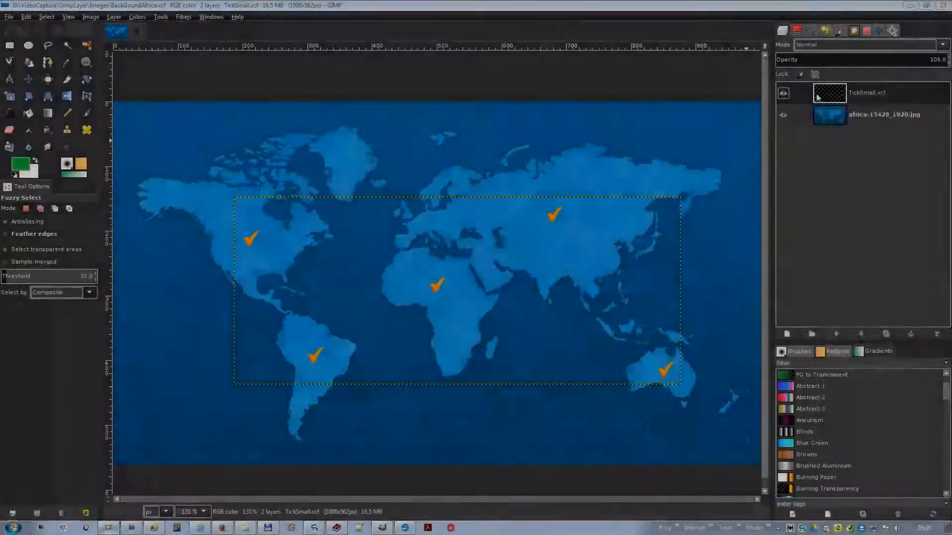
{"action": "right_click", "coordinate": [818, 97]}
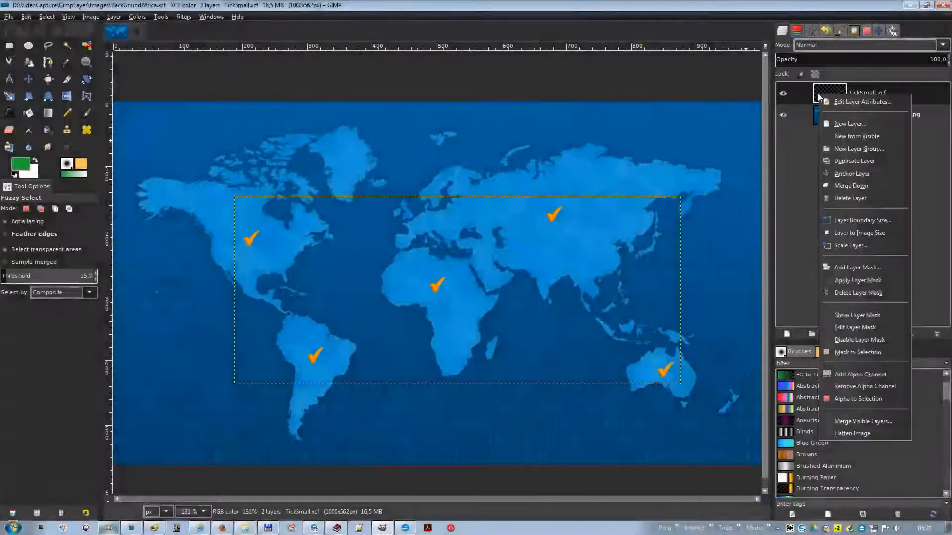
{"action": "left_click", "coordinate": [863, 198]}
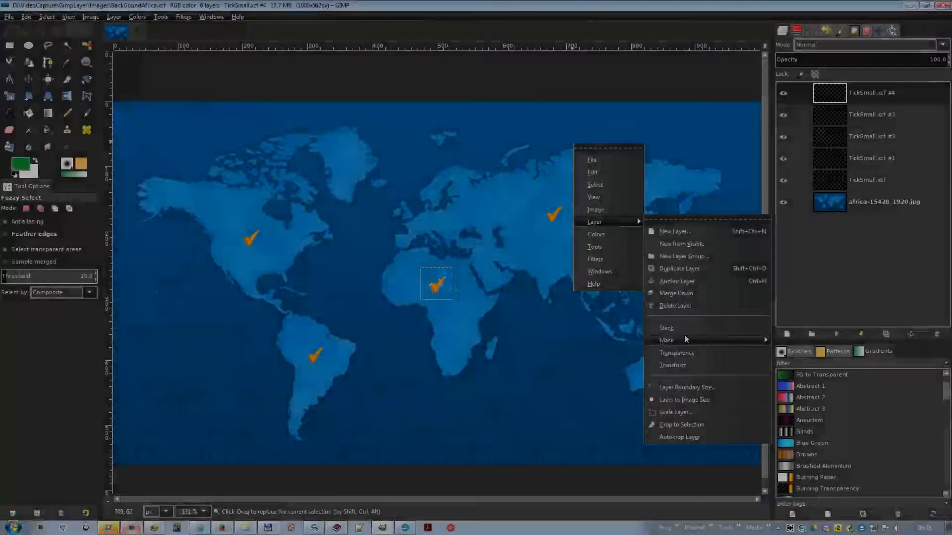
Step: Lower the TickSmall.xcf #4 layer two positions in the stack so it sits below TickSmall.xcf #2
{"action": "mouse_move", "coordinate": [681, 329]}
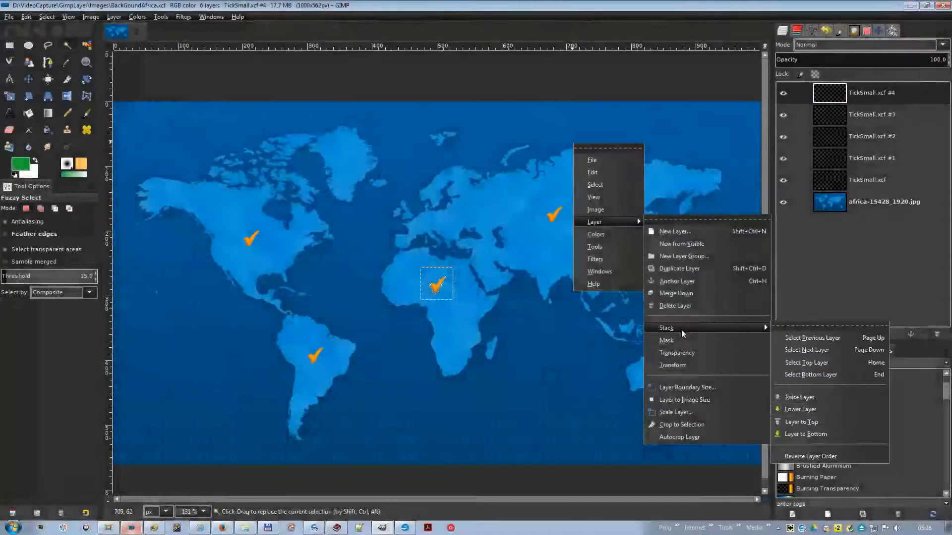
{"action": "left_click", "coordinate": [803, 409]}
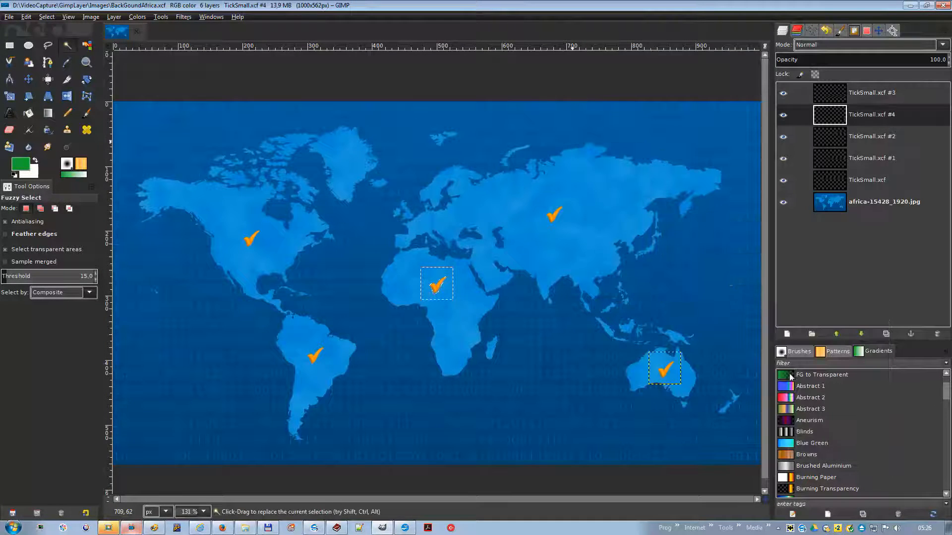
{"action": "right_click", "coordinate": [684, 165]}
{"action": "mouse_move", "coordinate": [694, 228]}
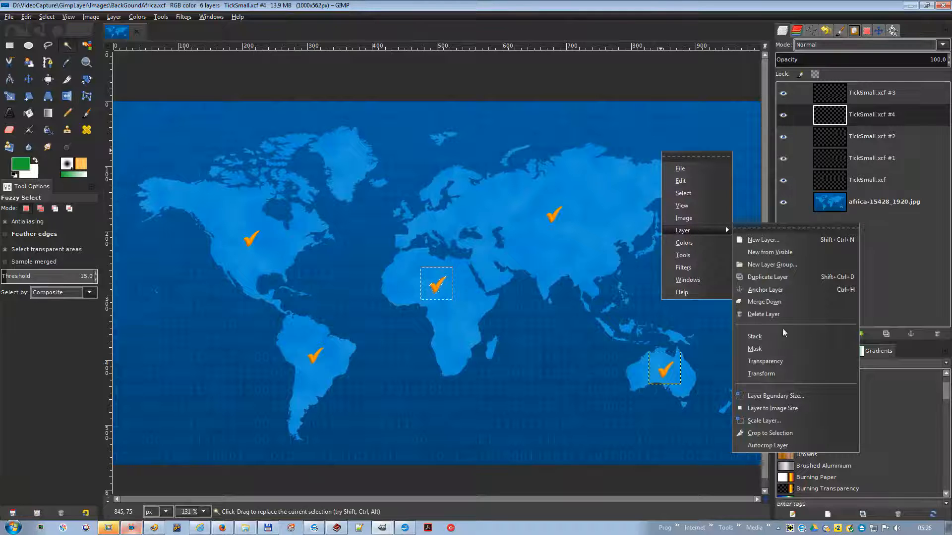
{"action": "mouse_move", "coordinate": [778, 341]}
{"action": "left_click", "coordinate": [660, 417]}
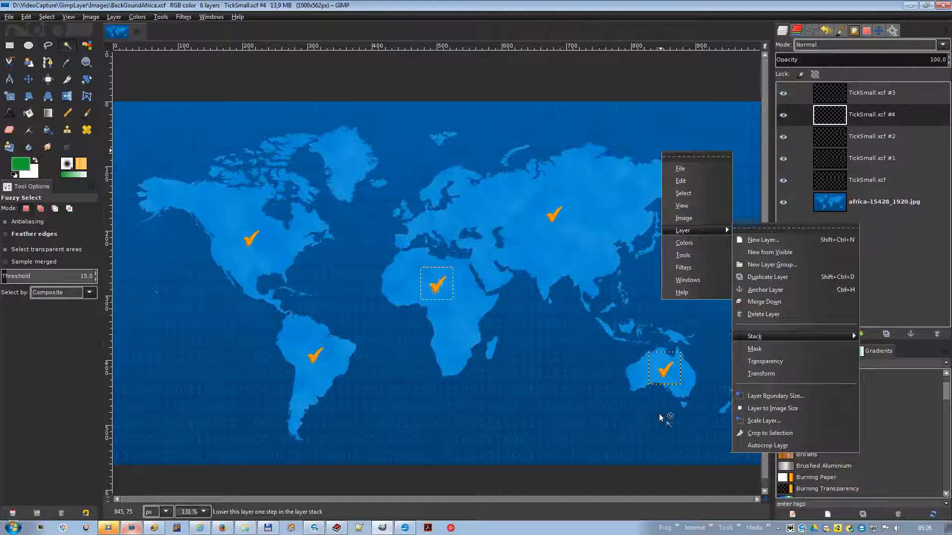
Step: Select the previous layer in the stack, directly above TickSmall.xcf #4
{"action": "right_click", "coordinate": [617, 133]}
{"action": "mouse_move", "coordinate": [675, 211]}
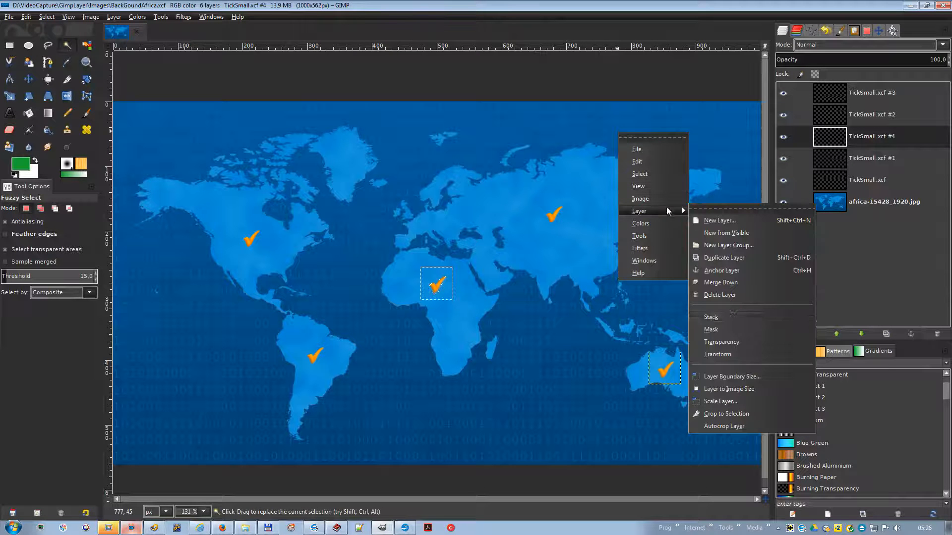
{"action": "mouse_move", "coordinate": [728, 317]}
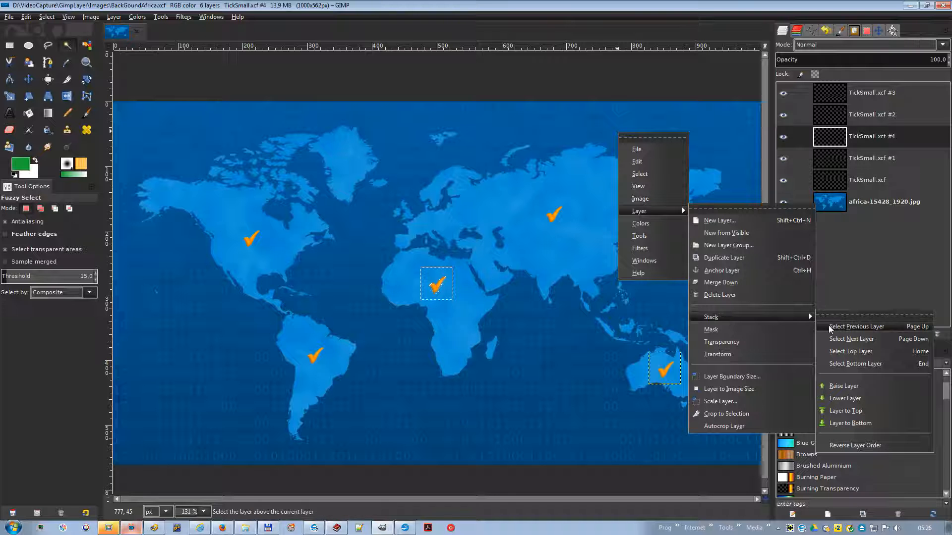
{"action": "left_click", "coordinate": [834, 327]}
Step: Reverse the order of all layers in the world map image
{"action": "right_click", "coordinate": [636, 97]}
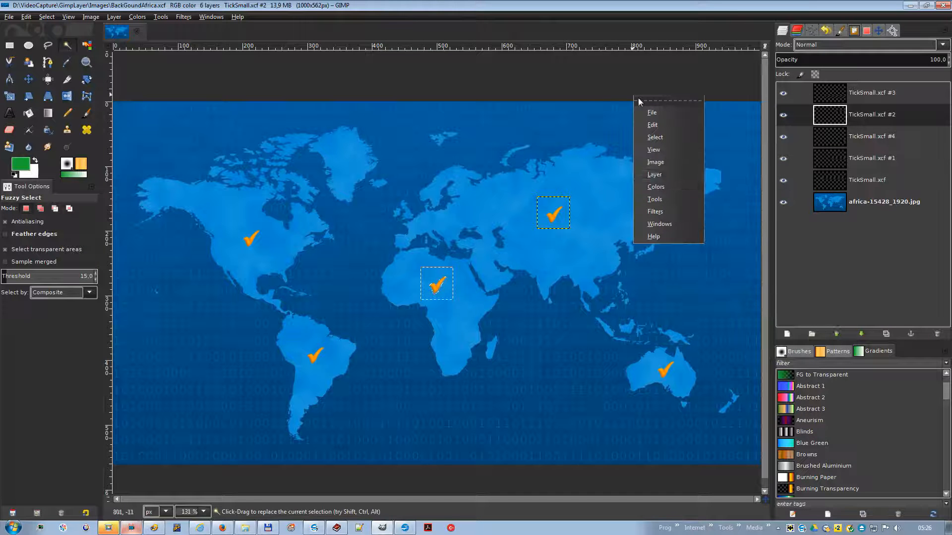
{"action": "mouse_move", "coordinate": [668, 177]}
{"action": "mouse_move", "coordinate": [752, 281]}
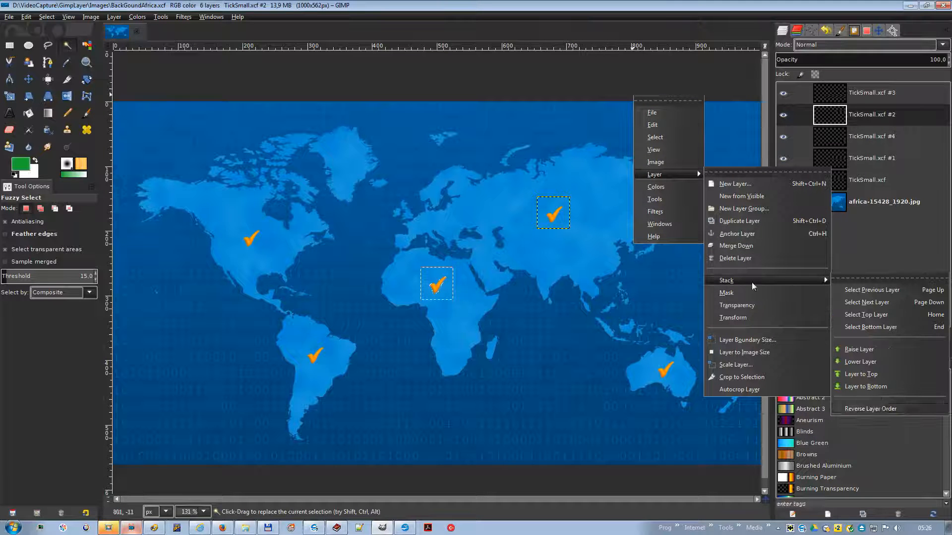
{"action": "left_click", "coordinate": [876, 406]}
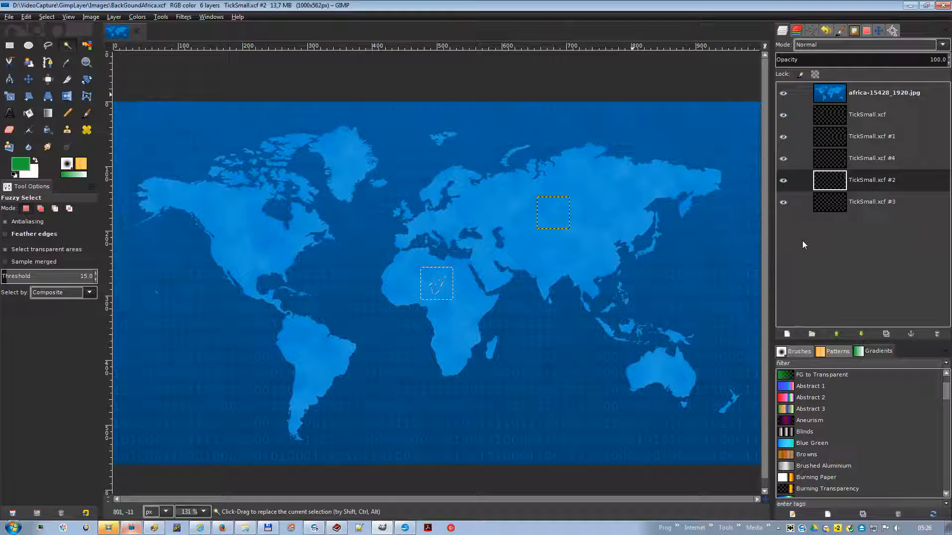
Step: Select the africa-15428_1920.jpg layer and open the stack ordering commands for it
{"action": "right_click", "coordinate": [824, 92]}
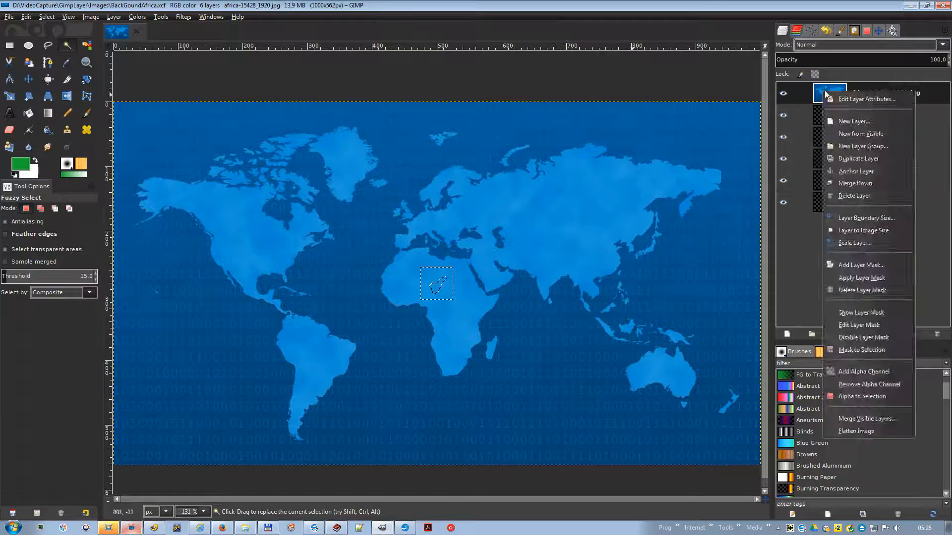
{"action": "left_click", "coordinate": [671, 114]}
{"action": "right_click", "coordinate": [660, 117]}
{"action": "mouse_move", "coordinate": [707, 192]}
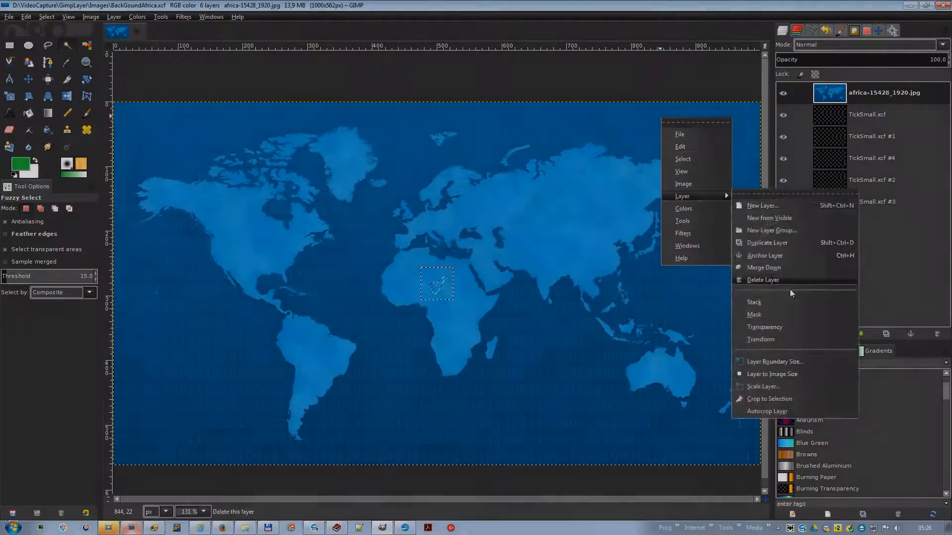
{"action": "mouse_move", "coordinate": [785, 302]}
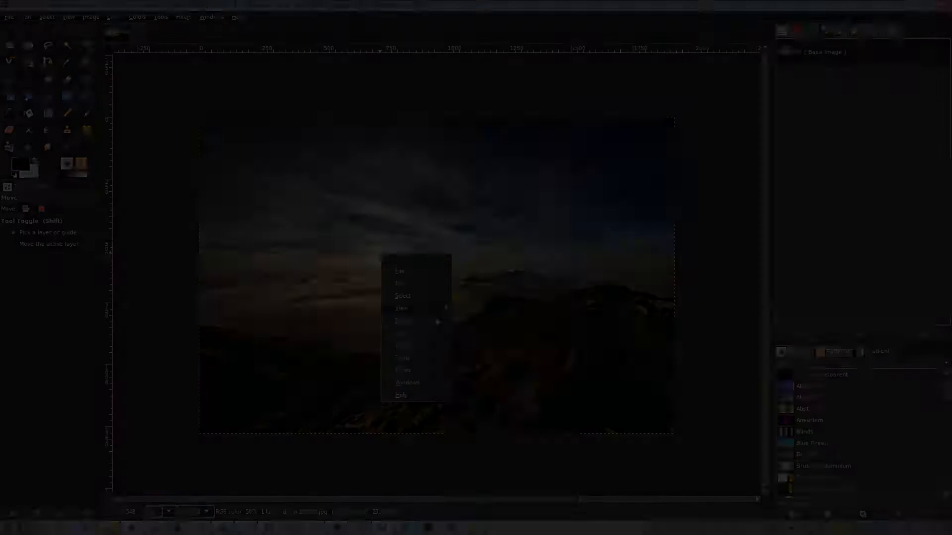
Step: Add a White (full opacity) layer mask to the dawn-190055.jpg layer and display the layer list
{"action": "mouse_move", "coordinate": [406, 321]}
{"action": "mouse_move", "coordinate": [495, 395]}
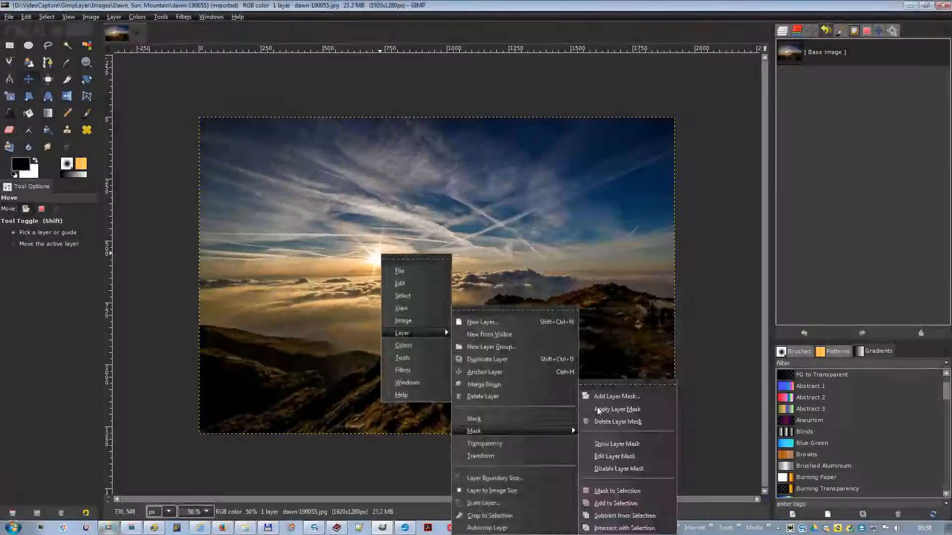
{"action": "left_click", "coordinate": [602, 395]}
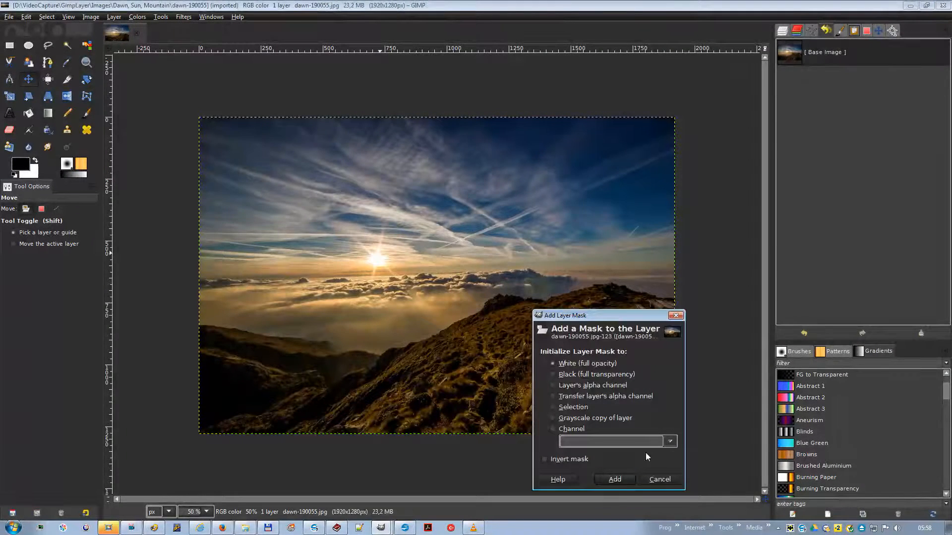
{"action": "left_click", "coordinate": [615, 479]}
{"action": "left_click", "coordinate": [782, 30]}
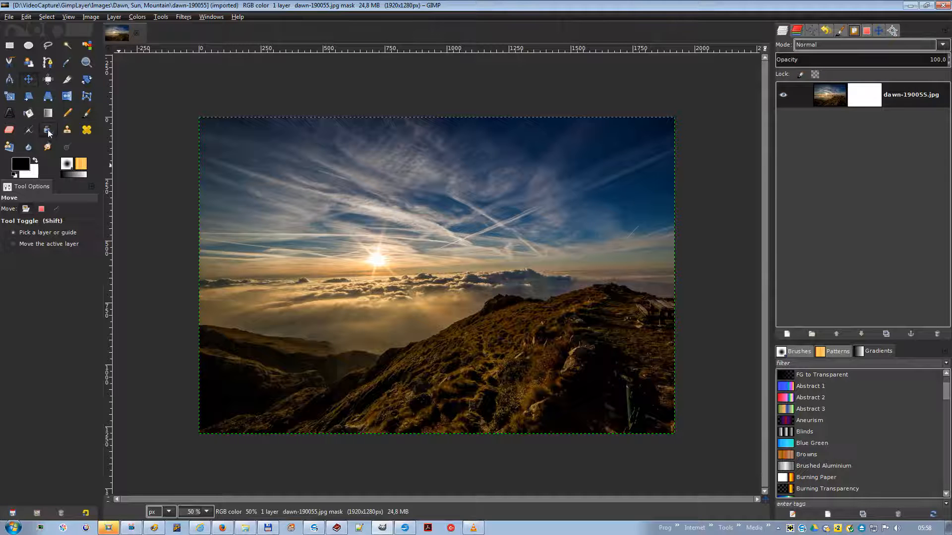
Step: Paint the sky black on the layer mask with the Paintbrush, enlarging the brush to 154.69, and switch to the Move tool
{"action": "left_click", "coordinate": [86, 113]}
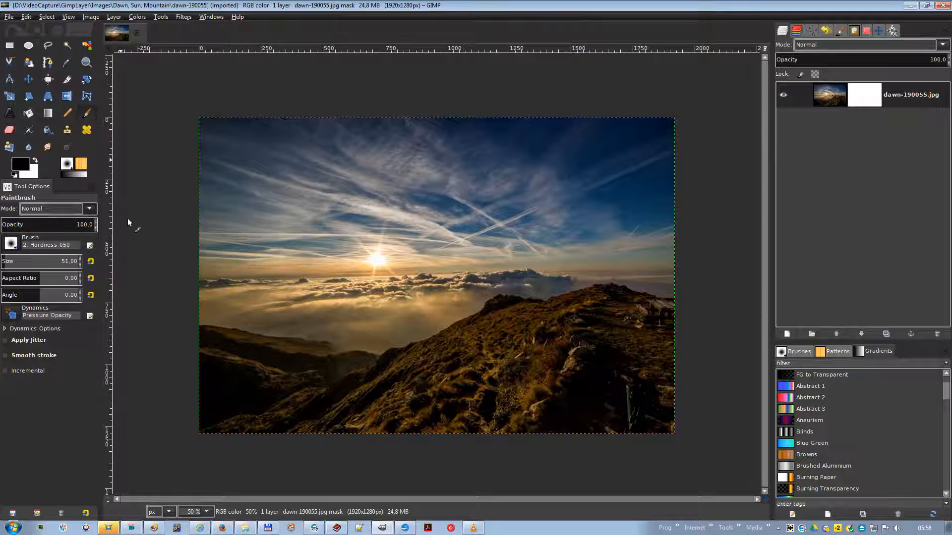
{"action": "left_click_drag", "start_coordinate": [206, 318], "coordinate": [213, 319]}
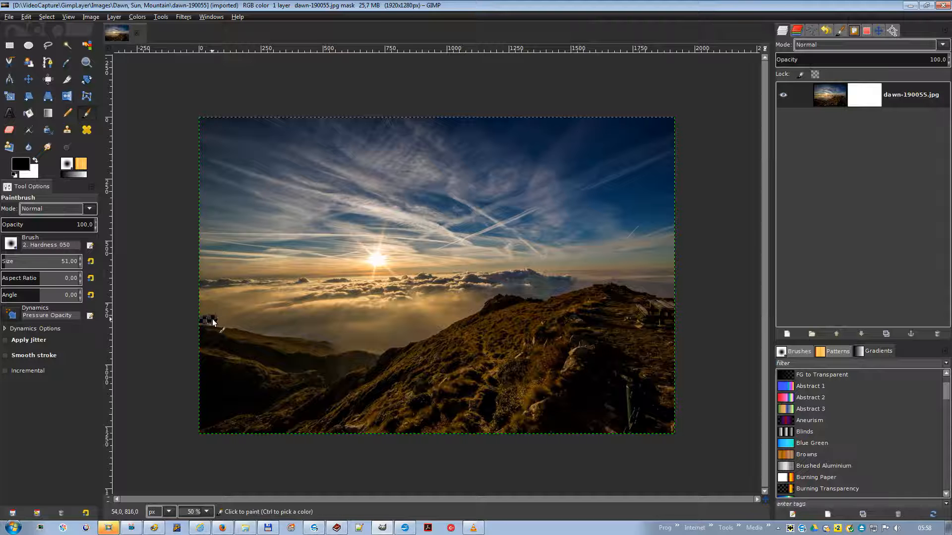
{"action": "left_click", "coordinate": [13, 261]}
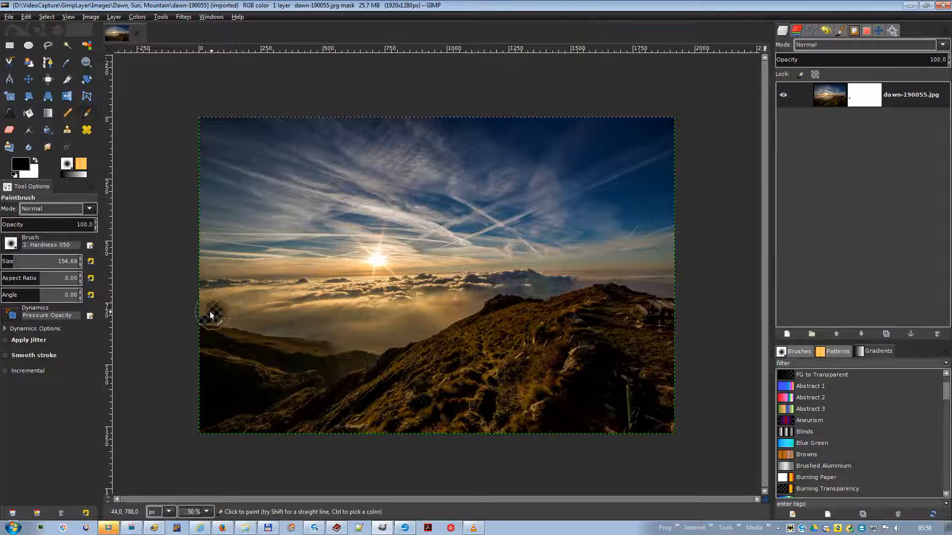
{"action": "mouse_move", "coordinate": [236, 316]}
{"action": "left_mouse_down"}
{"action": "mouse_move", "coordinate": [372, 347]}
{"action": "mouse_move", "coordinate": [494, 283]}
{"action": "mouse_move", "coordinate": [539, 288]}
{"action": "mouse_move", "coordinate": [609, 275]}
{"action": "mouse_move", "coordinate": [656, 285]}
{"action": "mouse_move", "coordinate": [537, 273]}
{"action": "mouse_move", "coordinate": [427, 301]}
{"action": "mouse_move", "coordinate": [221, 317]}
{"action": "left_mouse_up"}
{"action": "left_click", "coordinate": [38, 258]}
{"action": "mouse_move", "coordinate": [342, 248]}
{"action": "left_mouse_down"}
{"action": "mouse_move", "coordinate": [361, 298]}
{"action": "mouse_move", "coordinate": [423, 279]}
{"action": "mouse_move", "coordinate": [393, 256]}
{"action": "mouse_move", "coordinate": [321, 251]}
{"action": "mouse_move", "coordinate": [320, 295]}
{"action": "mouse_move", "coordinate": [214, 285]}
{"action": "mouse_move", "coordinate": [209, 140]}
{"action": "mouse_move", "coordinate": [663, 138]}
{"action": "mouse_move", "coordinate": [666, 235]}
{"action": "mouse_move", "coordinate": [498, 244]}
{"action": "mouse_move", "coordinate": [601, 191]}
{"action": "mouse_move", "coordinate": [452, 183]}
{"action": "mouse_move", "coordinate": [298, 197]}
{"action": "mouse_move", "coordinate": [261, 237]}
{"action": "mouse_move", "coordinate": [408, 181]}
{"action": "mouse_move", "coordinate": [441, 230]}
{"action": "mouse_move", "coordinate": [531, 227]}
{"action": "mouse_move", "coordinate": [585, 195]}
{"action": "mouse_move", "coordinate": [434, 203]}
{"action": "mouse_move", "coordinate": [374, 191]}
{"action": "left_mouse_up"}
{"action": "left_click", "coordinate": [830, 95]}
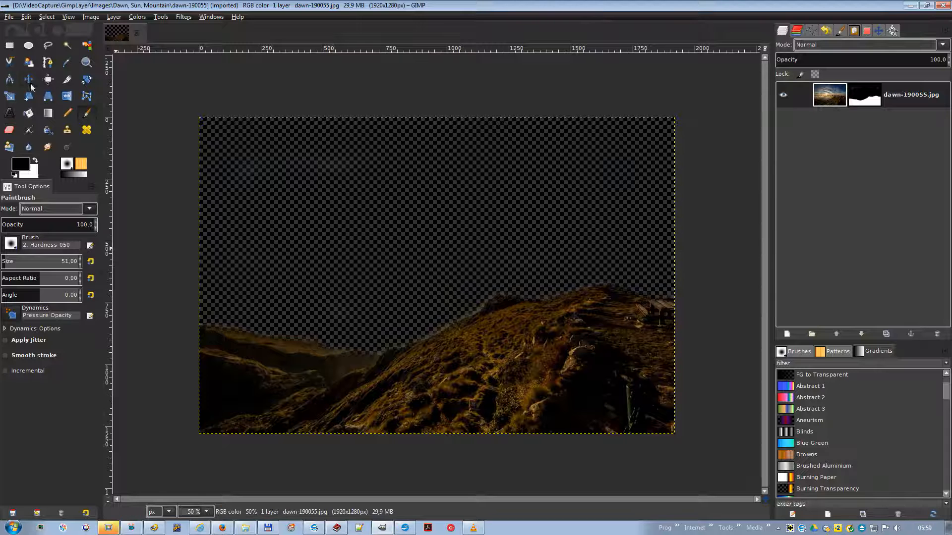
{"action": "key", "text": "m"}
{"action": "right_click", "coordinate": [857, 95]}
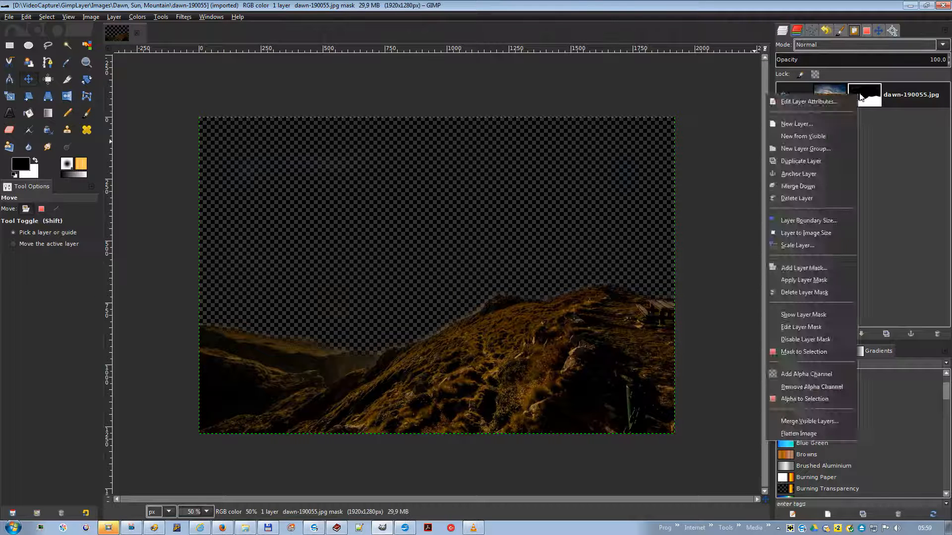
{"action": "left_click", "coordinate": [880, 132]}
{"action": "right_click", "coordinate": [825, 95]}
{"action": "left_click", "coordinate": [823, 95]}
{"action": "double_click", "coordinate": [823, 96]}
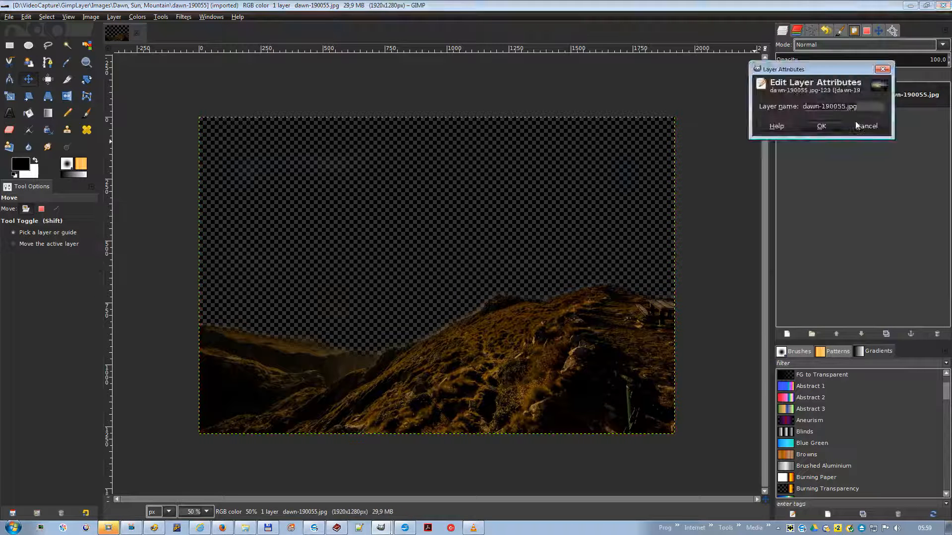
{"action": "left_click", "coordinate": [856, 122]}
Step: Convert the dawn-190055.jpg layer mask to a selection and copy the selected mountain pixels
{"action": "right_click", "coordinate": [826, 96]}
{"action": "left_click", "coordinate": [853, 351]}
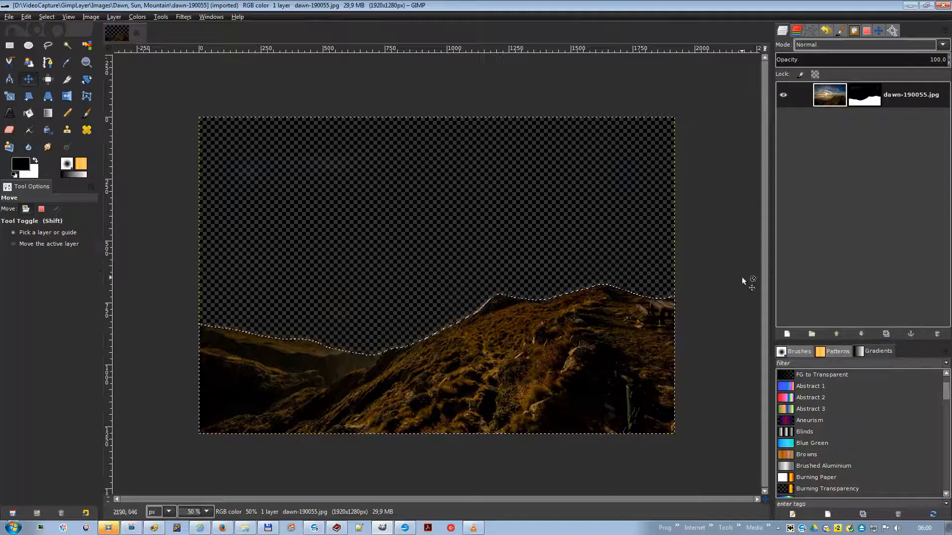
{"action": "right_click", "coordinate": [477, 336]}
{"action": "mouse_move", "coordinate": [521, 364]}
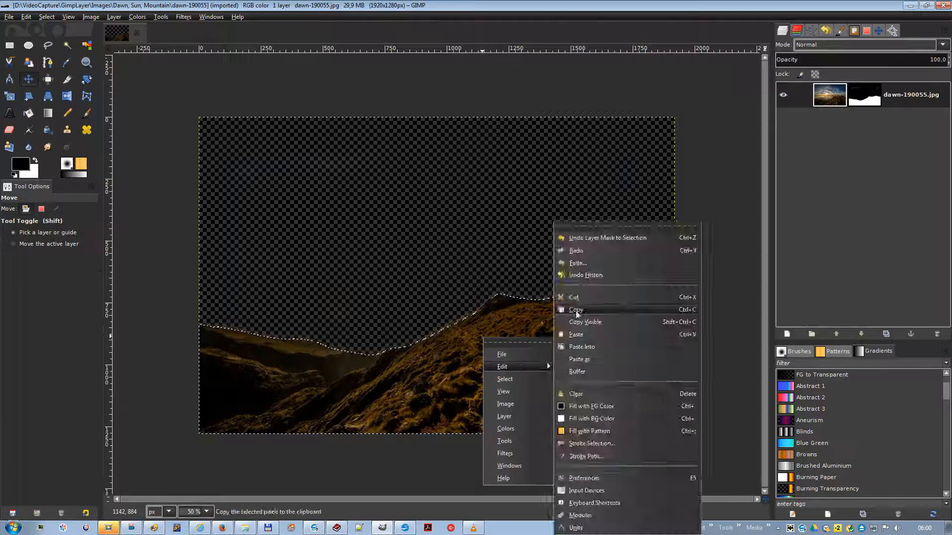
{"action": "left_click", "coordinate": [575, 310]}
Step: Paste the copied mountain pixels as a new image
{"action": "right_click", "coordinate": [489, 349]}
{"action": "mouse_move", "coordinate": [522, 382]}
{"action": "mouse_move", "coordinate": [598, 360]}
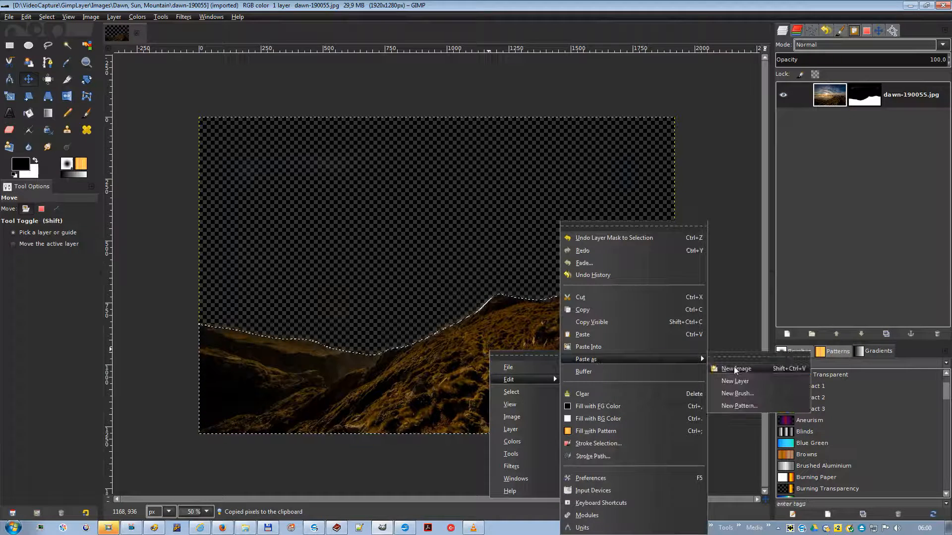
{"action": "left_click", "coordinate": [735, 368]}
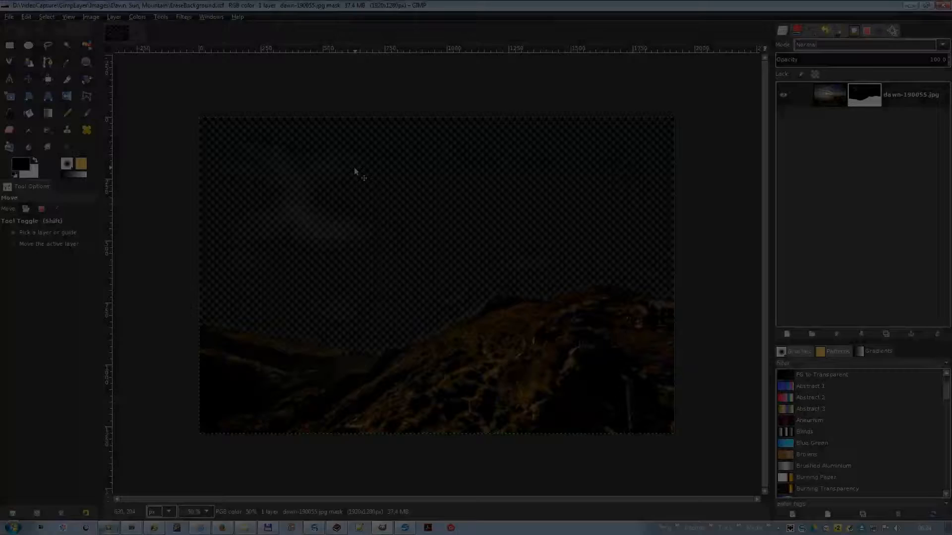
Step: Apply the layer mask to the dawn-190055.jpg layer in EraseBackground.xcf
{"action": "right_click", "coordinate": [354, 169]}
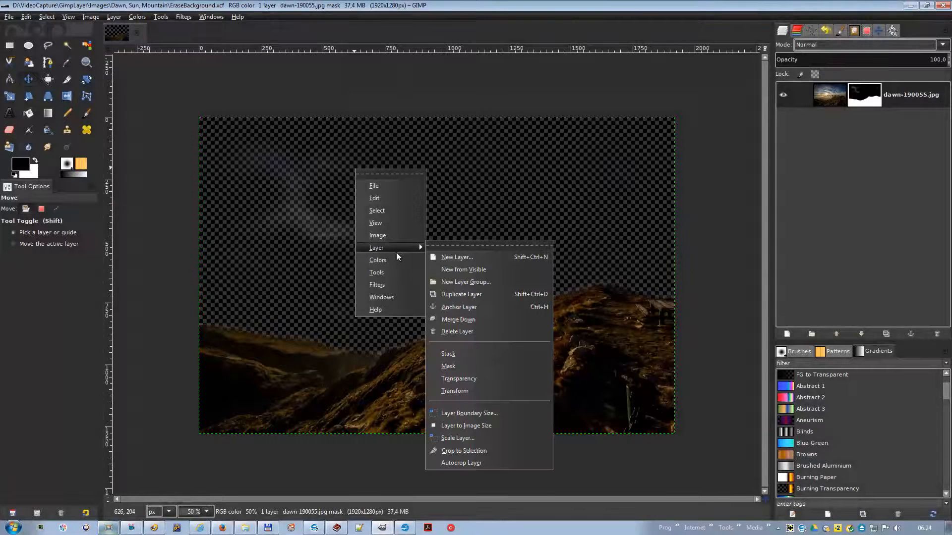
{"action": "mouse_move", "coordinate": [396, 252]}
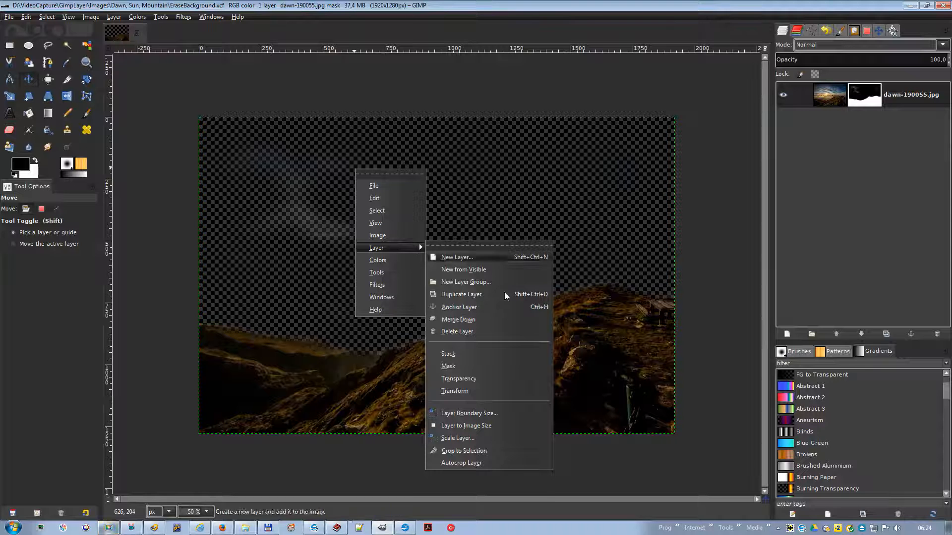
{"action": "mouse_move", "coordinate": [498, 367]}
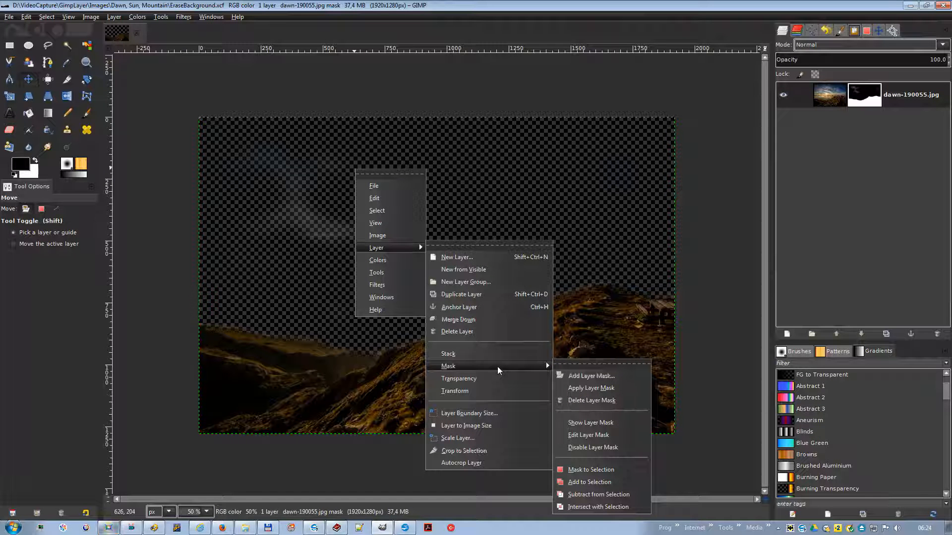
{"action": "left_click", "coordinate": [592, 388]}
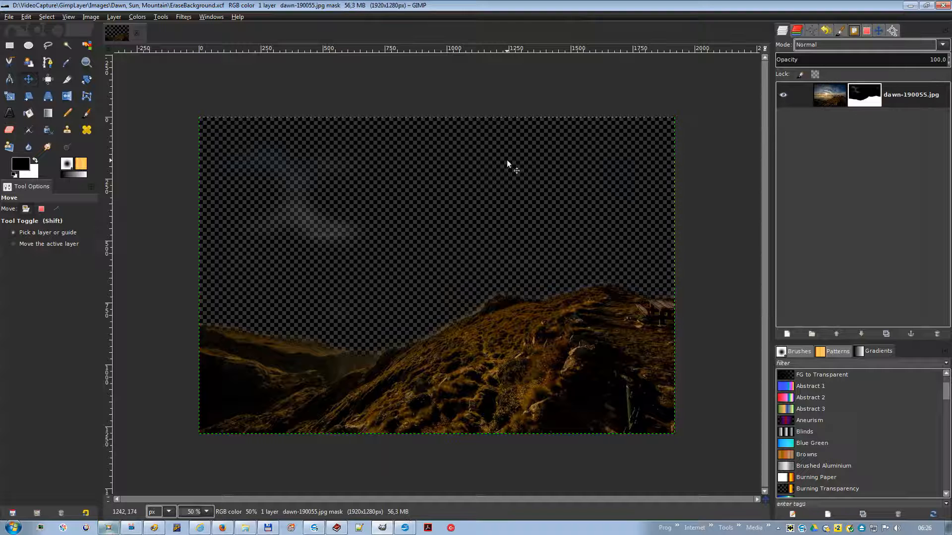
Step: Delete the layer mask from the dawn-190055.jpg layer
{"action": "right_click", "coordinate": [507, 159]}
{"action": "mouse_move", "coordinate": [558, 245]}
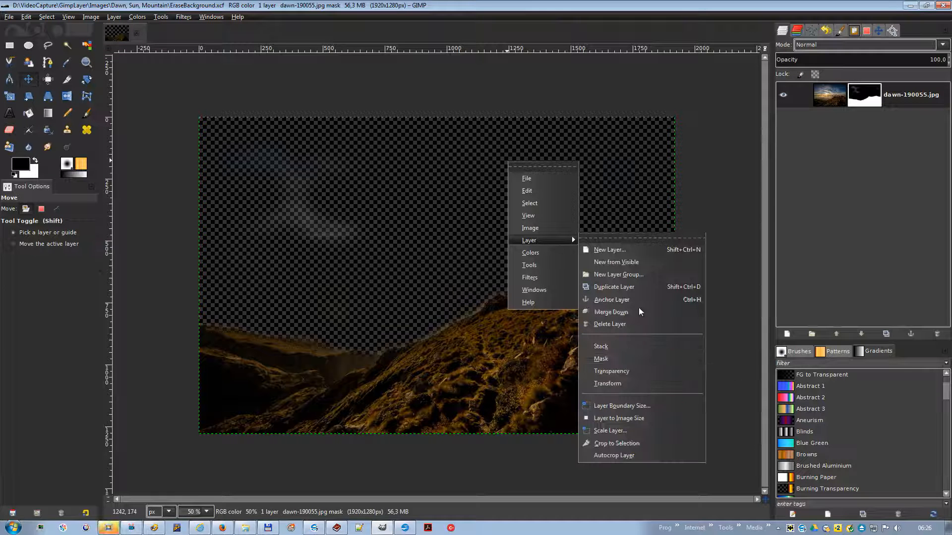
{"action": "mouse_move", "coordinate": [617, 357]}
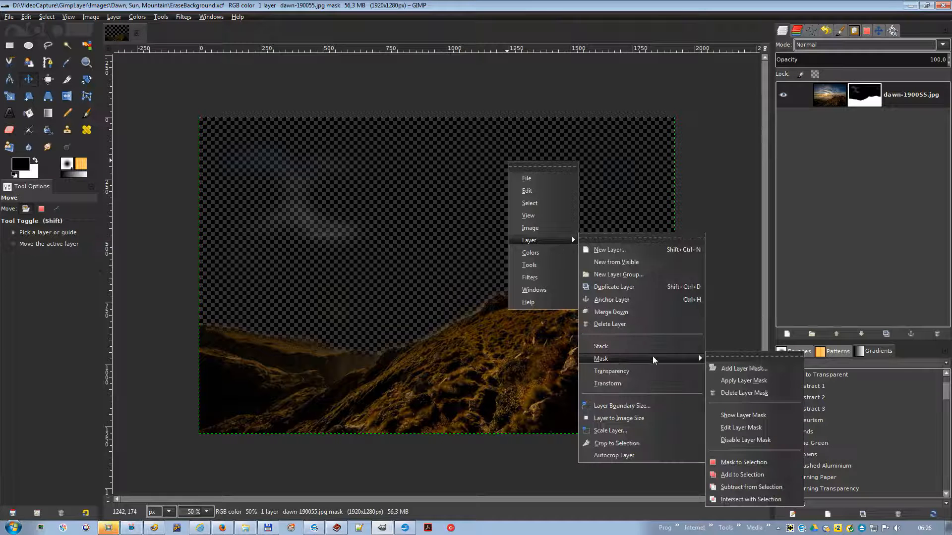
{"action": "left_click", "coordinate": [736, 391]}
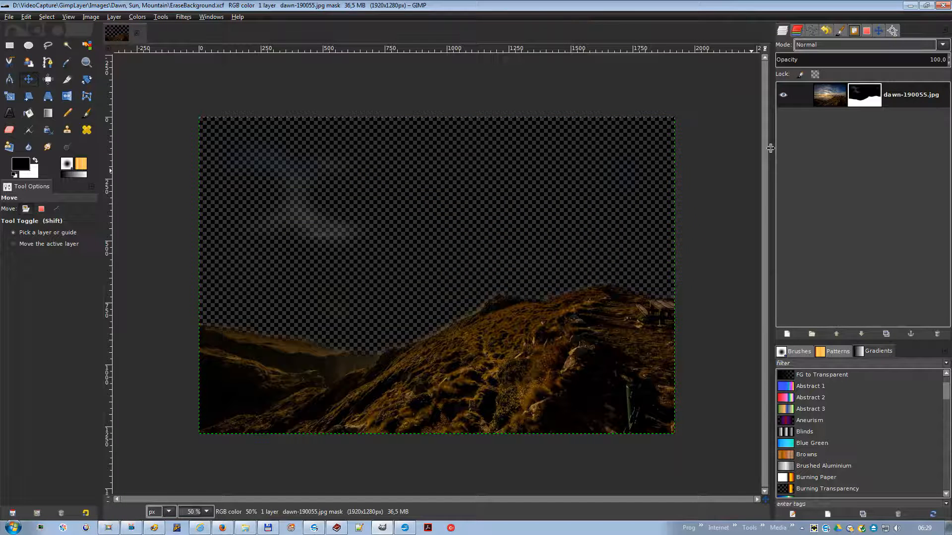
Step: Show the dawn-190055.jpg layer mask and paint the remaining grey patches in its sky area black with the Paintbrush
{"action": "right_click", "coordinate": [828, 99]}
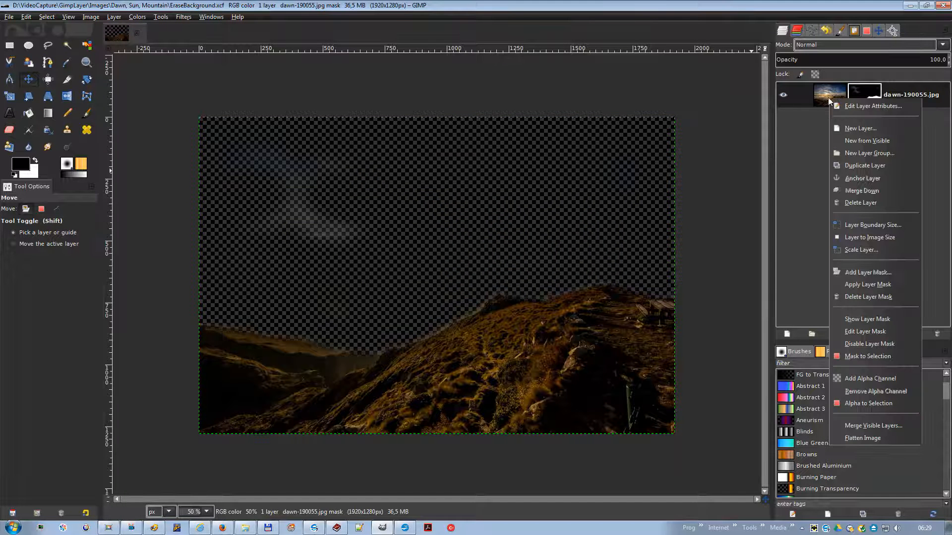
{"action": "left_click", "coordinate": [848, 319]}
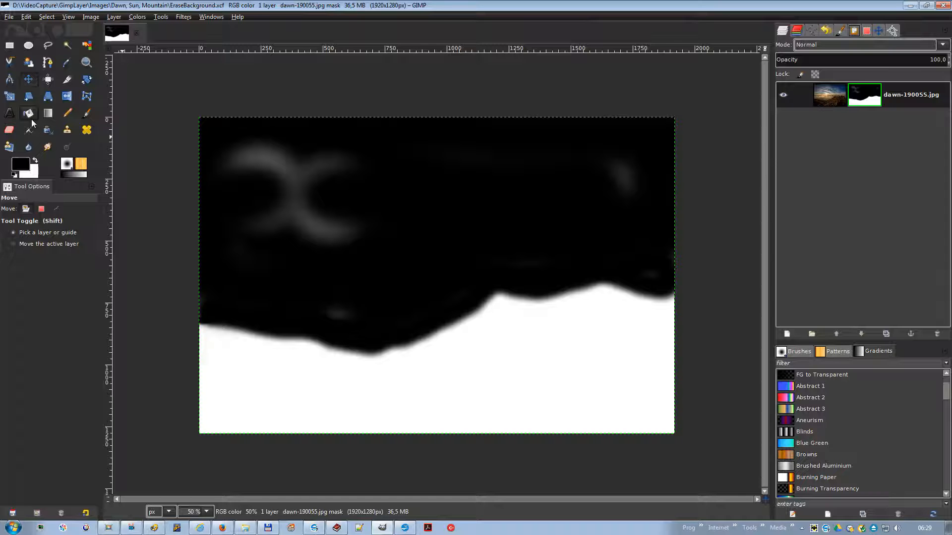
{"action": "left_click", "coordinate": [86, 115]}
{"action": "mouse_move", "coordinate": [233, 163]}
{"action": "left_mouse_down"}
{"action": "mouse_move", "coordinate": [351, 166]}
{"action": "mouse_move", "coordinate": [297, 193]}
{"action": "mouse_move", "coordinate": [270, 223]}
{"action": "mouse_move", "coordinate": [368, 235]}
{"action": "mouse_move", "coordinate": [341, 307]}
{"action": "left_mouse_up"}
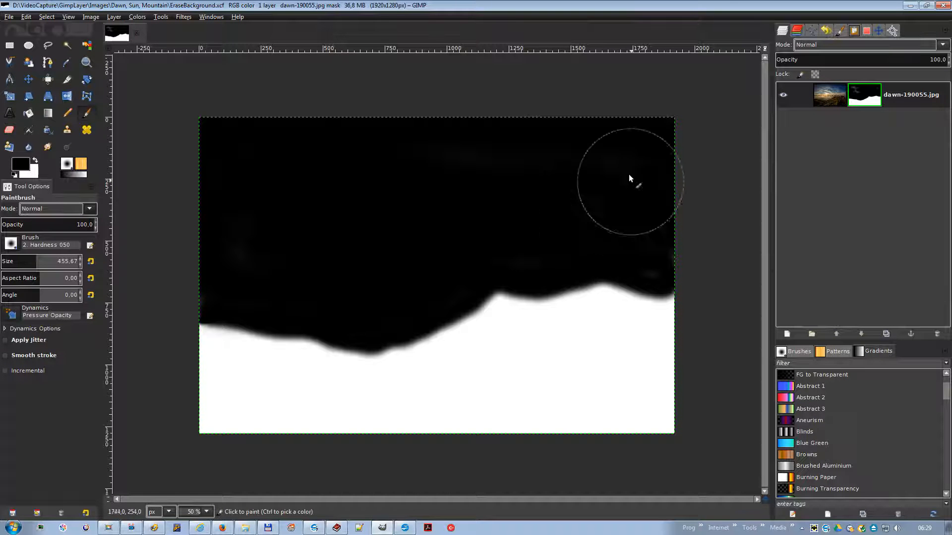
{"action": "left_click_drag", "start_coordinate": [632, 181], "coordinate": [563, 206]}
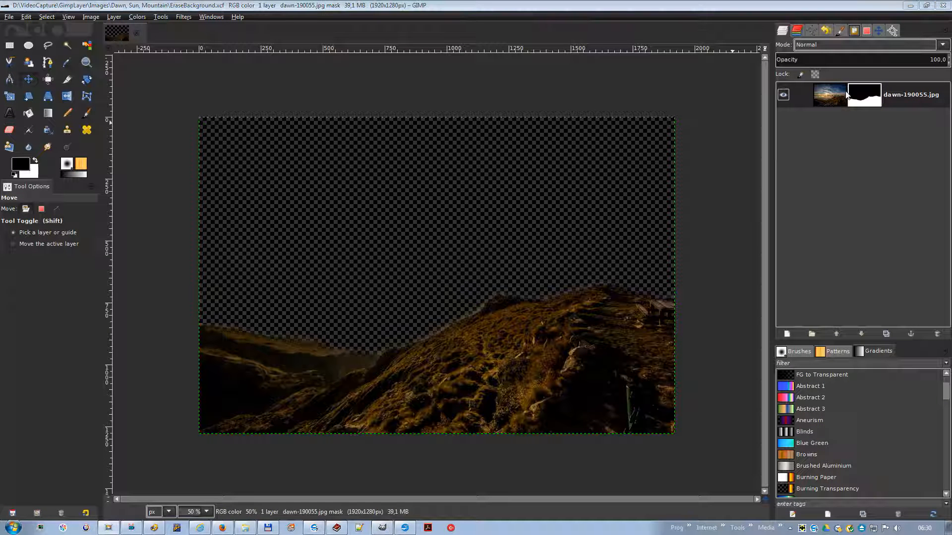
Step: Switch editing from the layer mask to the dawn-190055.jpg layer image and back to the mask
{"action": "right_click", "coordinate": [597, 170]}
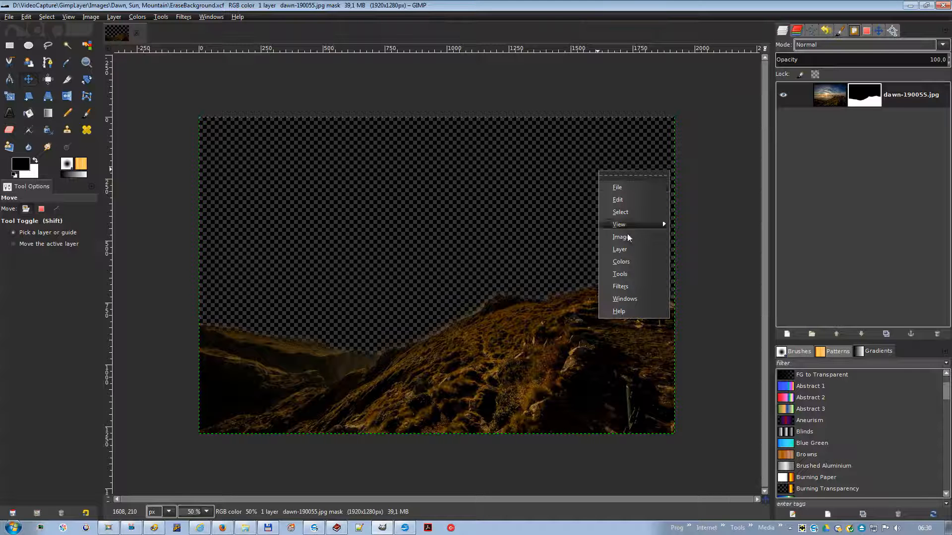
{"action": "mouse_move", "coordinate": [633, 254]}
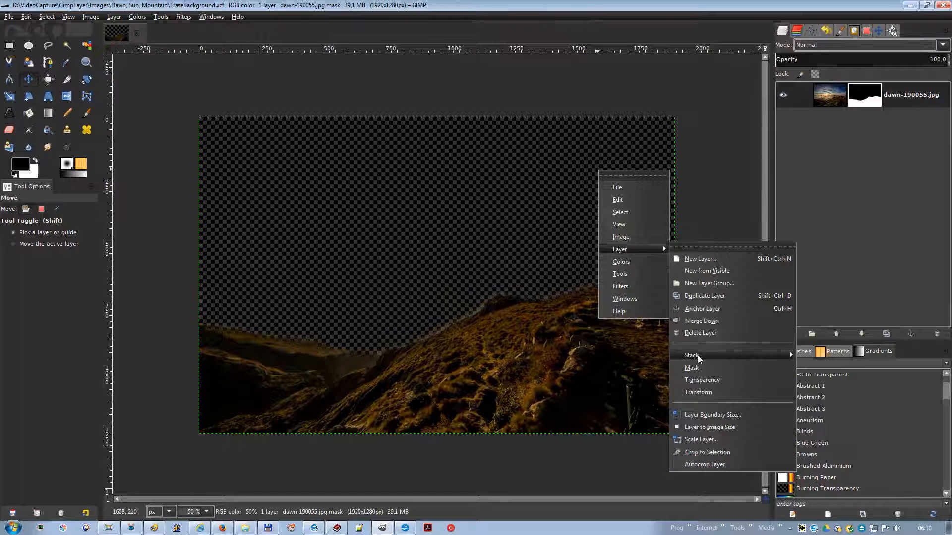
{"action": "mouse_move", "coordinate": [699, 366]}
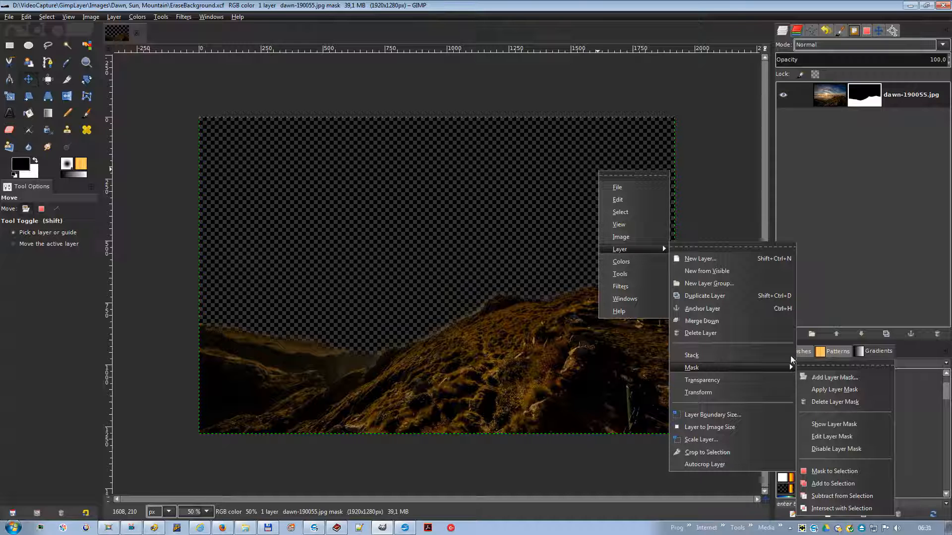
{"action": "left_click", "coordinate": [822, 436]}
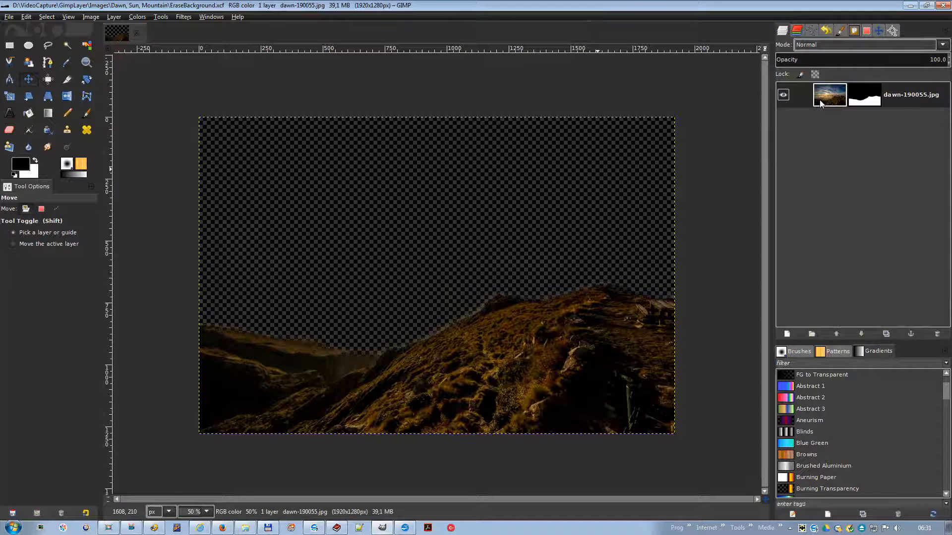
{"action": "right_click", "coordinate": [821, 102]}
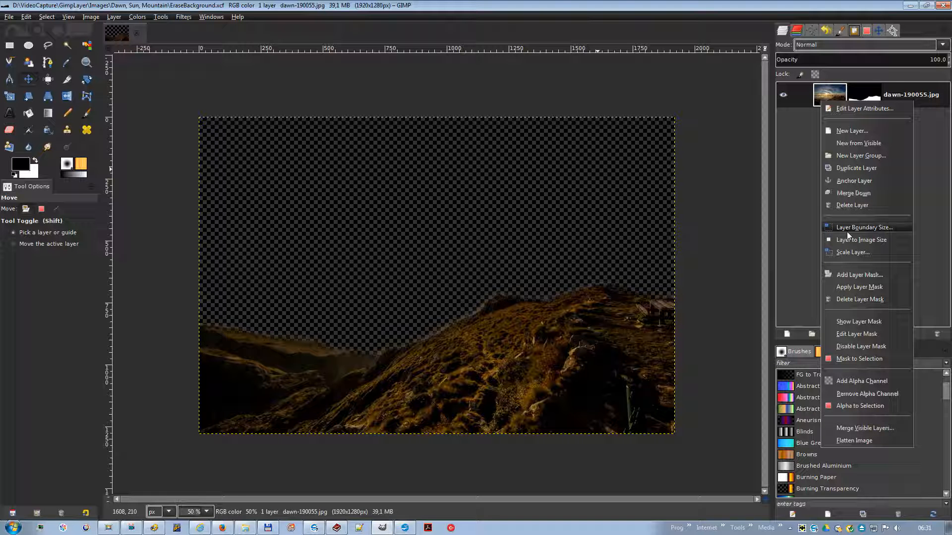
{"action": "left_click", "coordinate": [860, 336]}
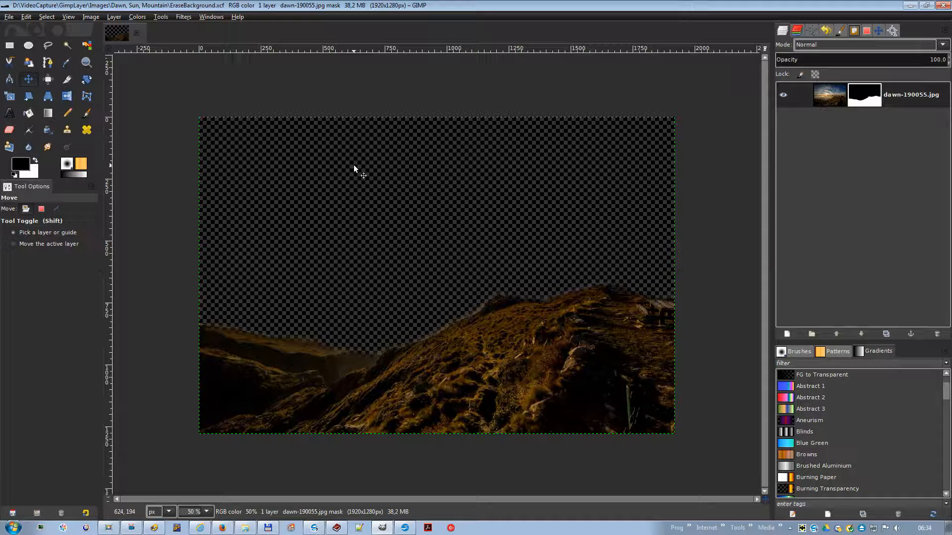
Step: Disable the layer mask of the dawn-190055.jpg layer
{"action": "right_click", "coordinate": [354, 169]}
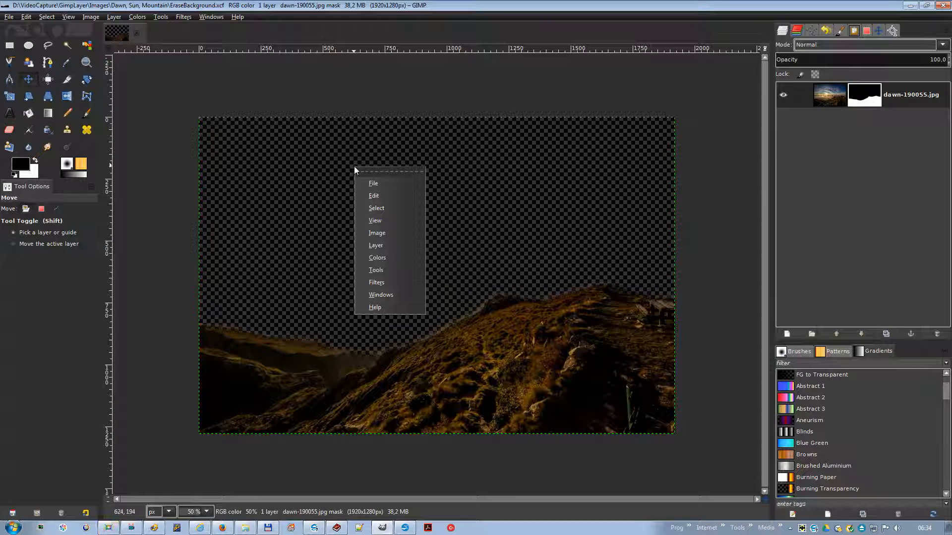
{"action": "mouse_move", "coordinate": [400, 244]}
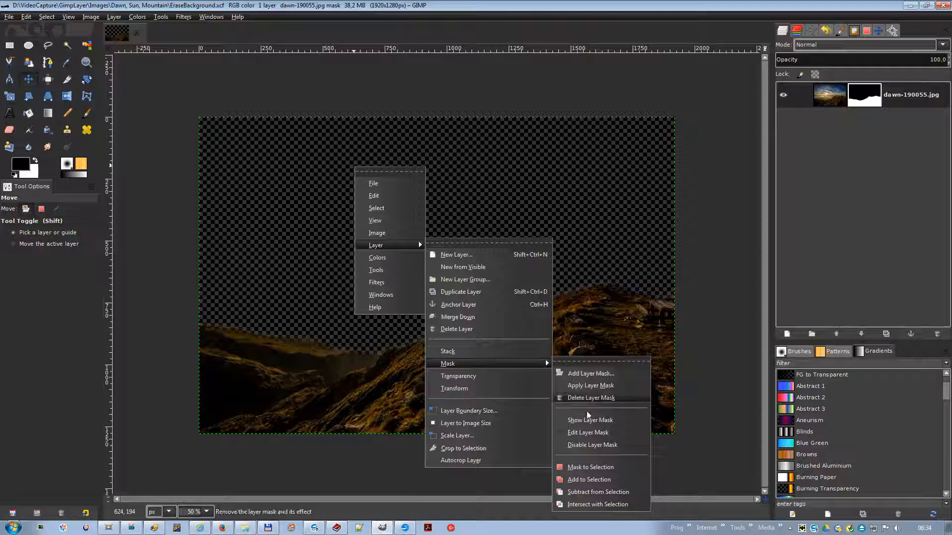
{"action": "left_click", "coordinate": [584, 444]}
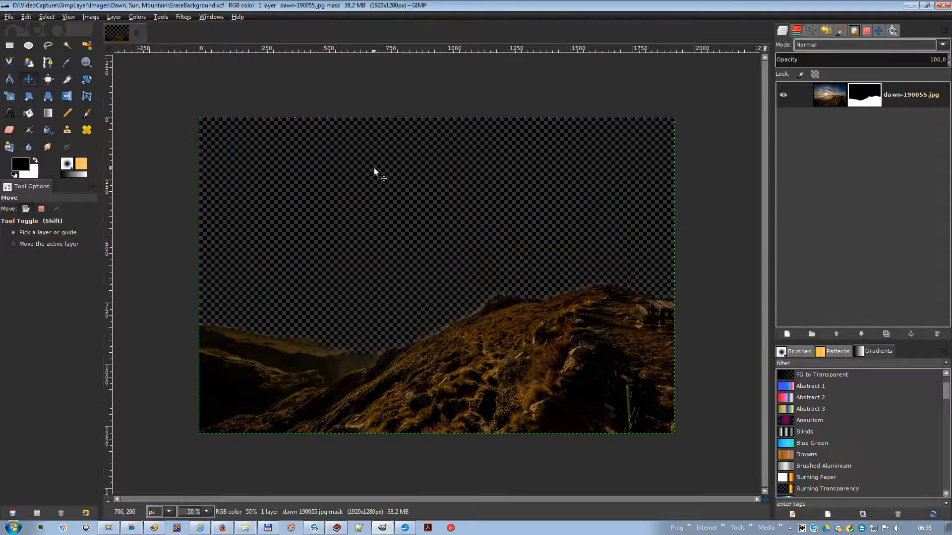
Step: Convert the layer mask to a selection and copy the selected area of the mask
{"action": "right_click", "coordinate": [375, 168]}
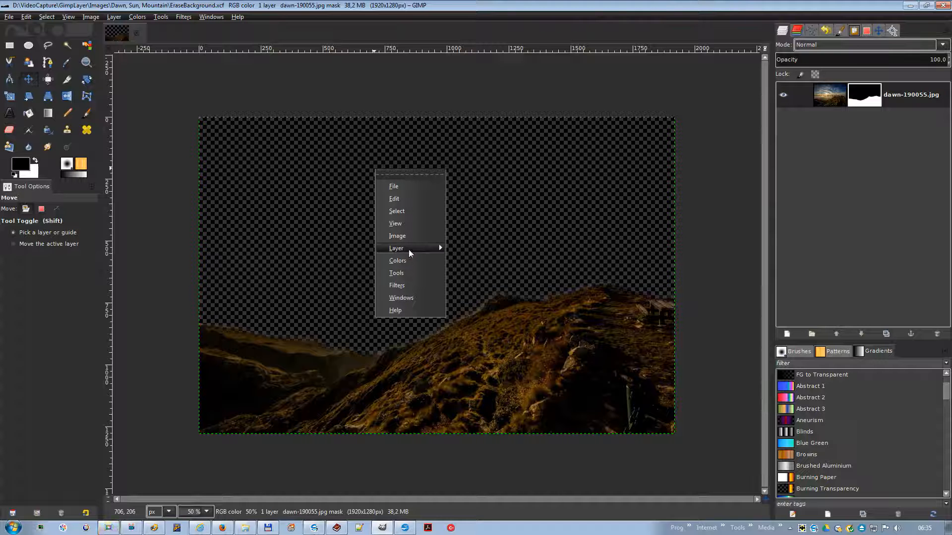
{"action": "mouse_move", "coordinate": [409, 253]}
{"action": "mouse_move", "coordinate": [474, 367]}
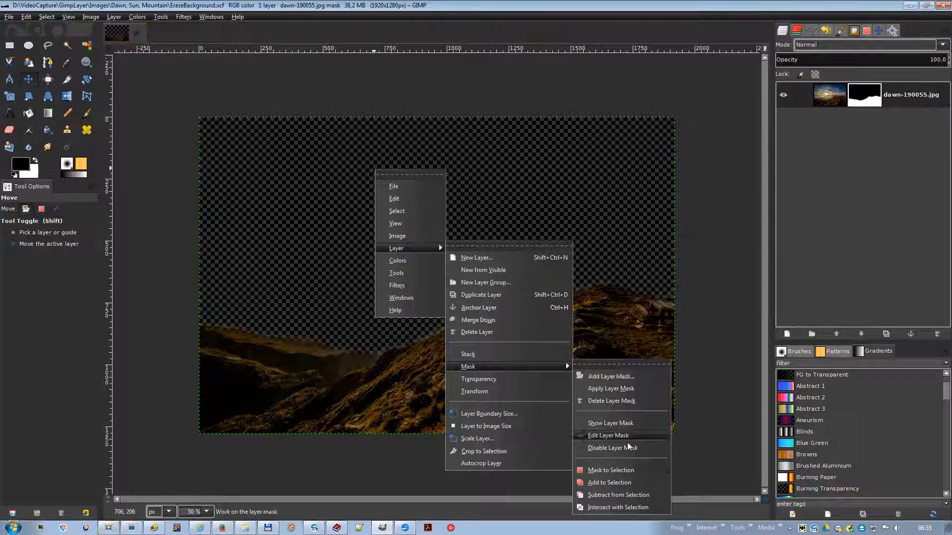
{"action": "left_click", "coordinate": [611, 469]}
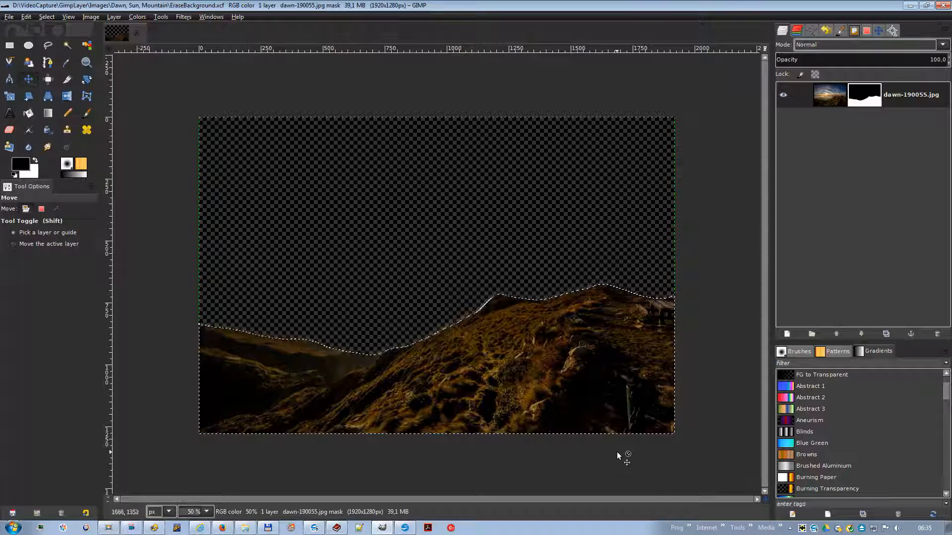
{"action": "right_click", "coordinate": [493, 346]}
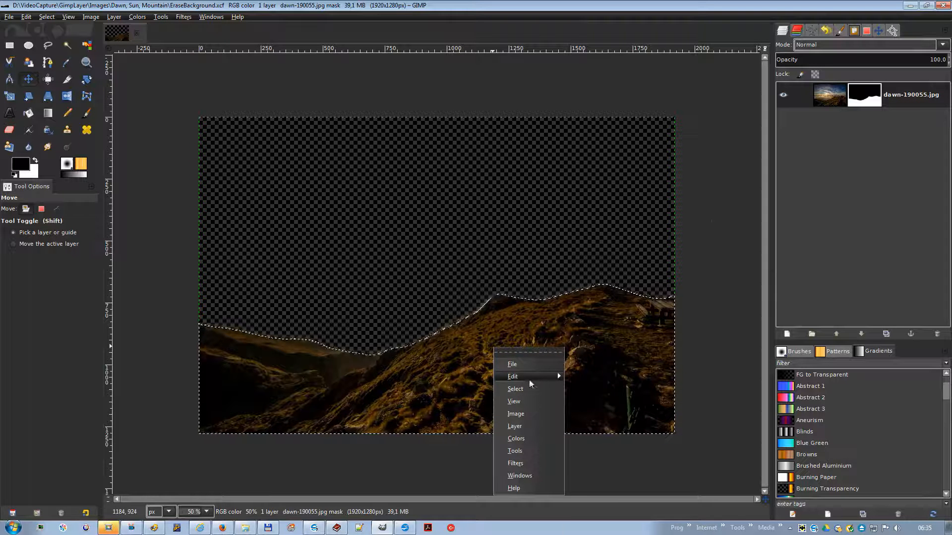
{"action": "mouse_move", "coordinate": [528, 379]}
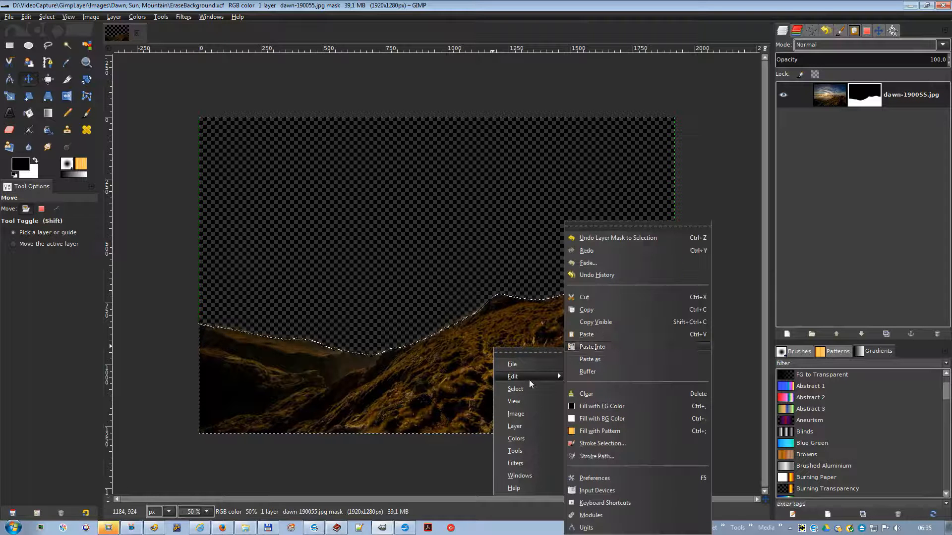
{"action": "left_click", "coordinate": [595, 309]}
Step: Paste the copied mask pixels as a new image
{"action": "right_click", "coordinate": [491, 350]}
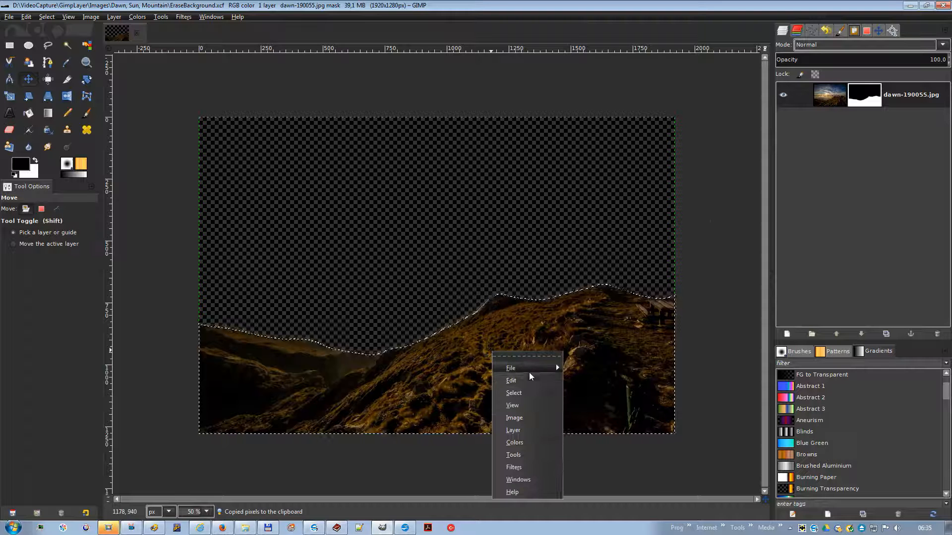
{"action": "mouse_move", "coordinate": [528, 378]}
{"action": "mouse_move", "coordinate": [596, 365]}
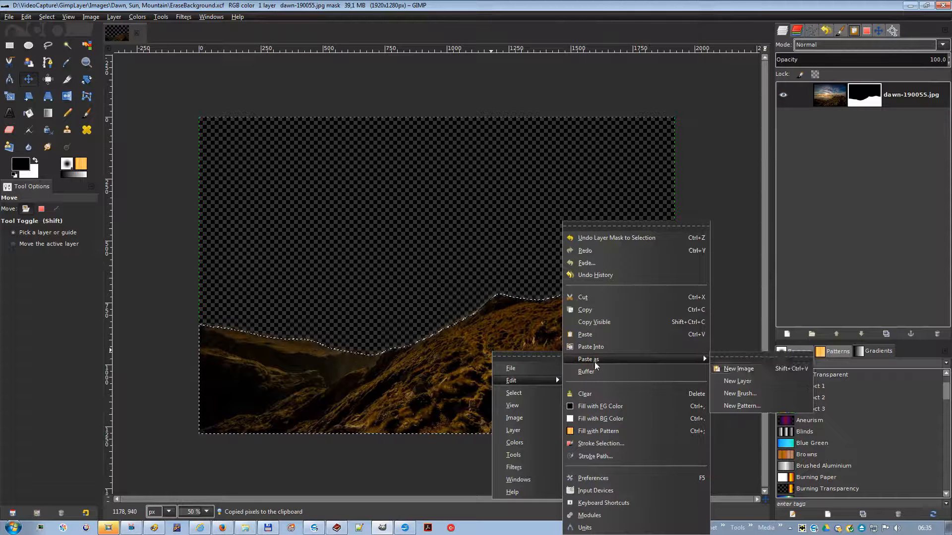
{"action": "left_click", "coordinate": [737, 368]}
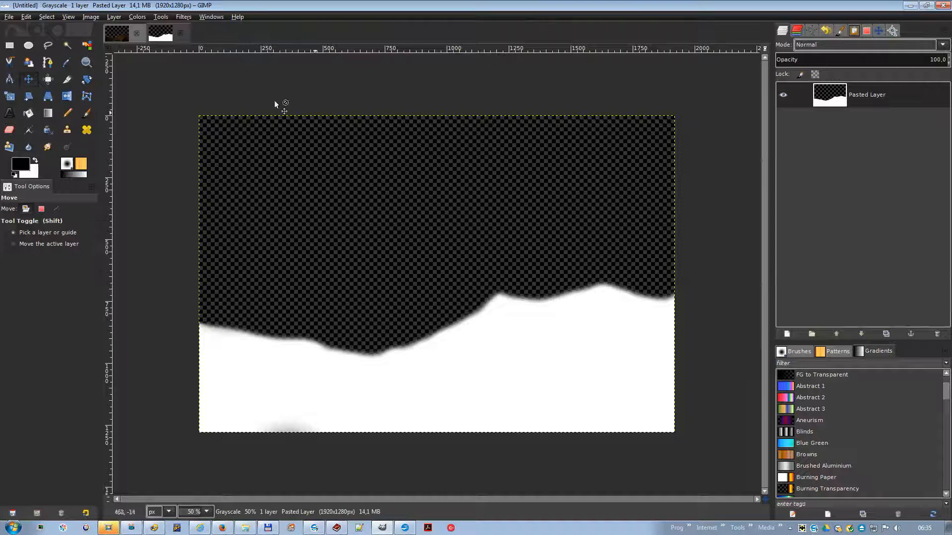
Step: In EraseBackground.xcf, make the dawn-190055.jpg layer image active instead of its mask and copy the selected mountain pixels
{"action": "left_click", "coordinate": [117, 33]}
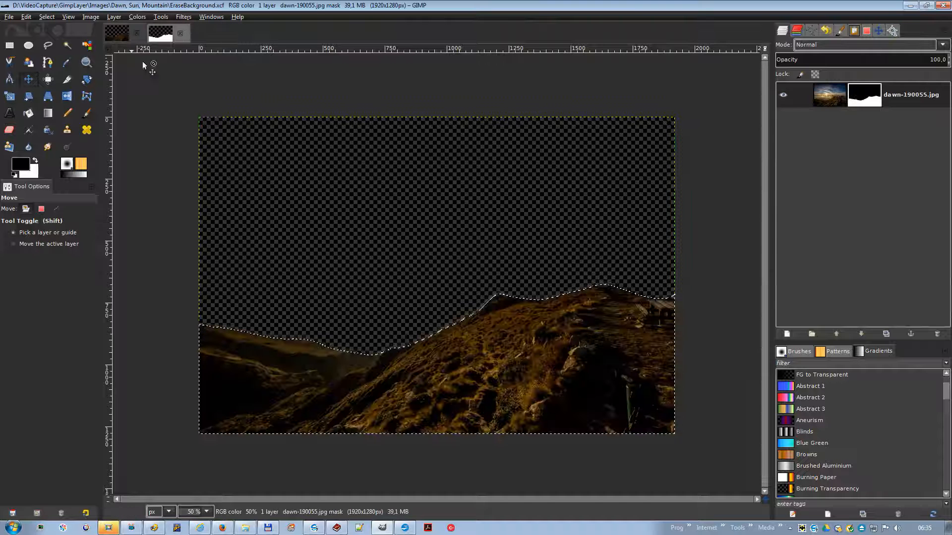
{"action": "left_click", "coordinate": [823, 98]}
{"action": "right_click", "coordinate": [494, 317]}
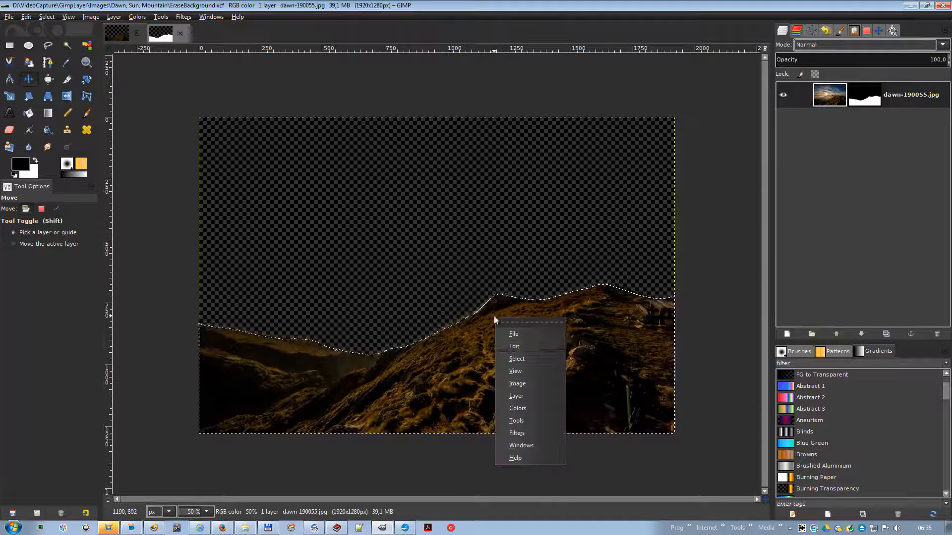
{"action": "mouse_move", "coordinate": [519, 343]}
{"action": "left_click", "coordinate": [595, 311]}
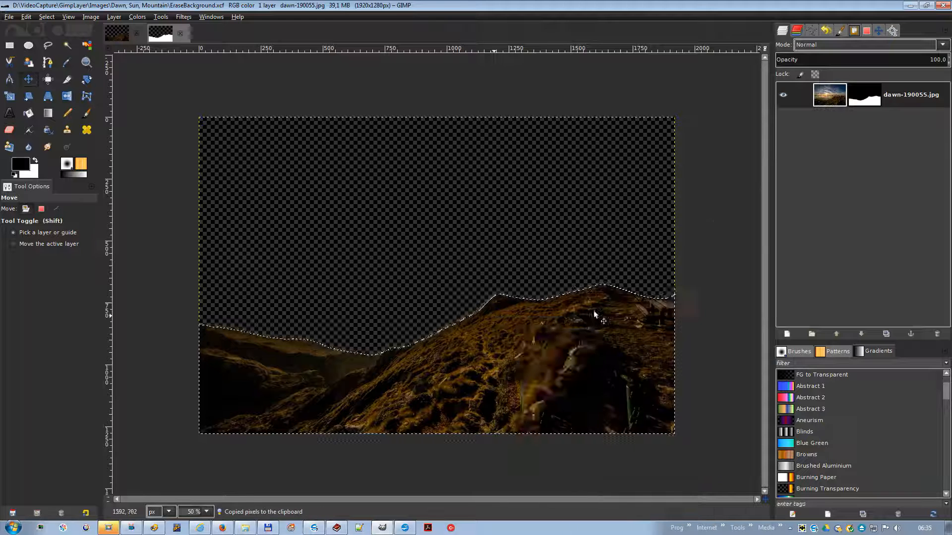
Step: Paste the copied mountain pixels as another new image and compare it with the pasted mask image
{"action": "right_click", "coordinate": [519, 327]}
{"action": "mouse_move", "coordinate": [583, 358]}
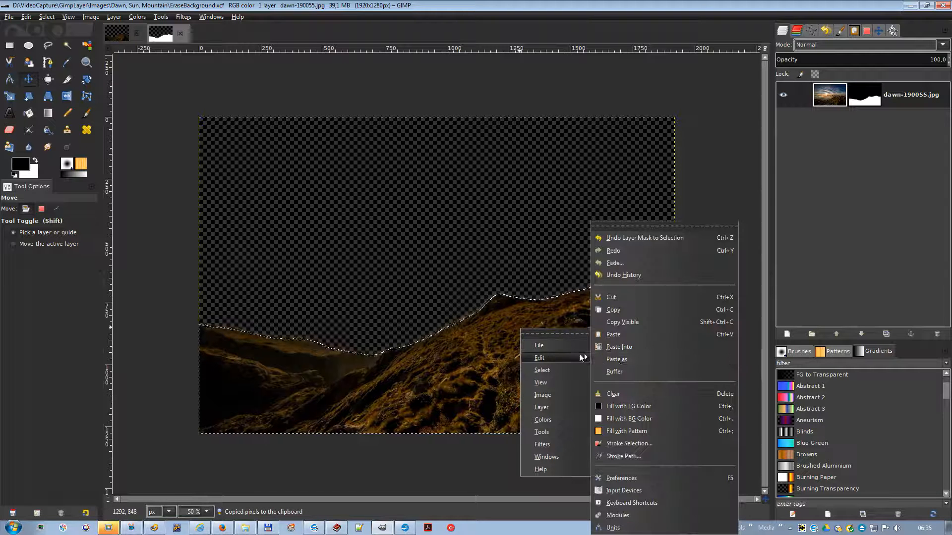
{"action": "mouse_move", "coordinate": [617, 359]}
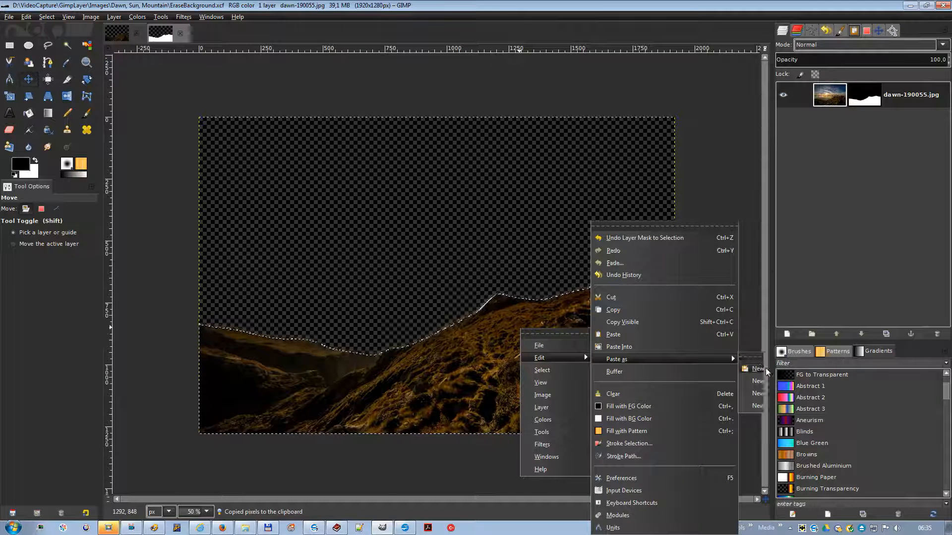
{"action": "left_click", "coordinate": [766, 367]}
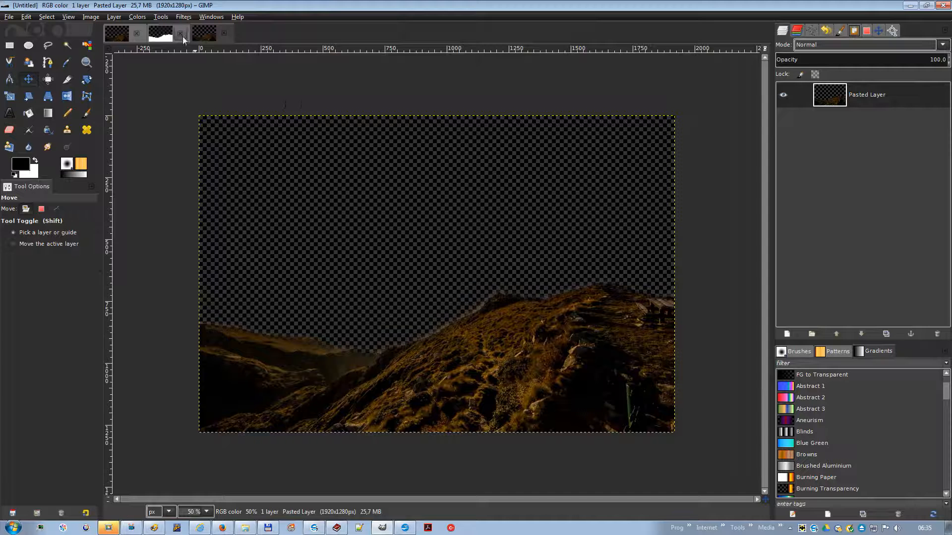
{"action": "left_click", "coordinate": [168, 37]}
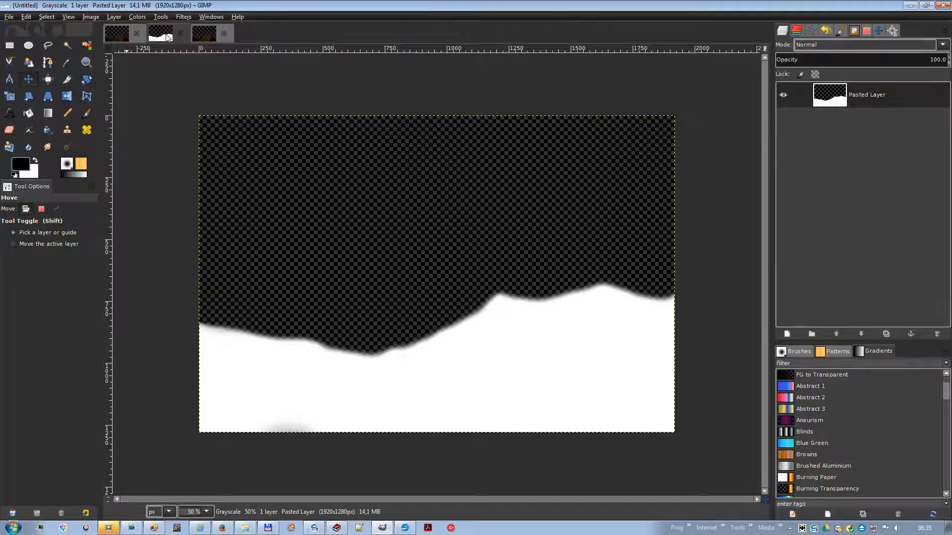
{"action": "left_click", "coordinate": [130, 34]}
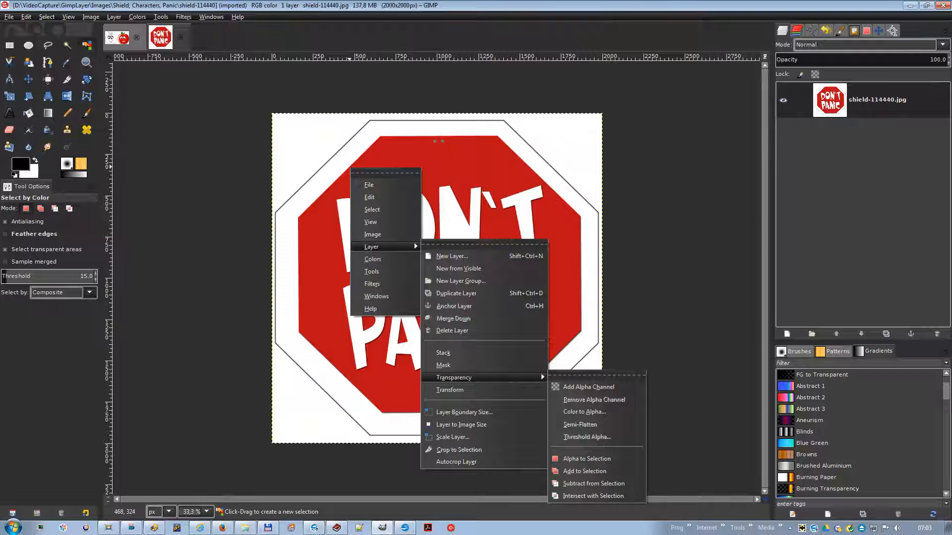
Step: Add an alpha channel to the shield-114440.jpg layer
{"action": "left_click", "coordinate": [588, 386]}
Step: Apply Color to Alpha to the shield layer, turning white into transparency
{"action": "right_click", "coordinate": [376, 206]}
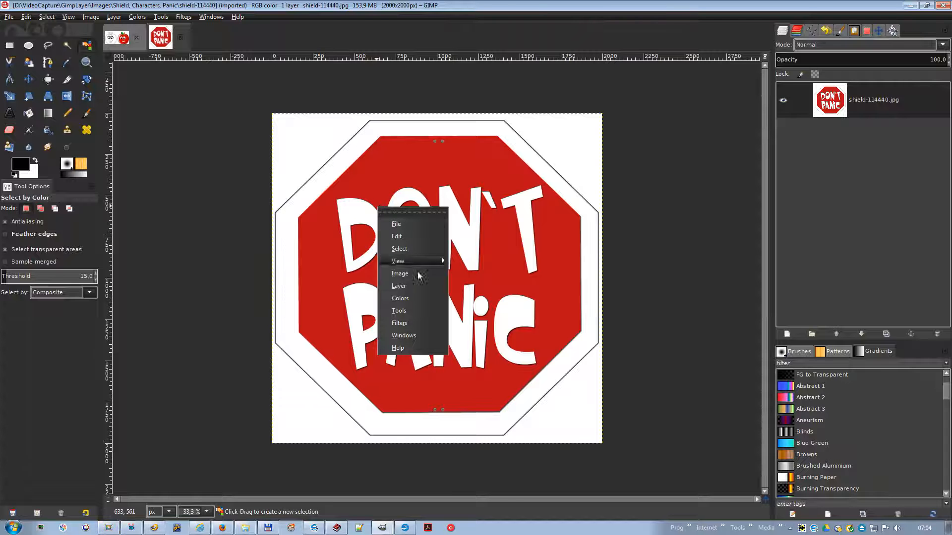
{"action": "mouse_move", "coordinate": [403, 287]}
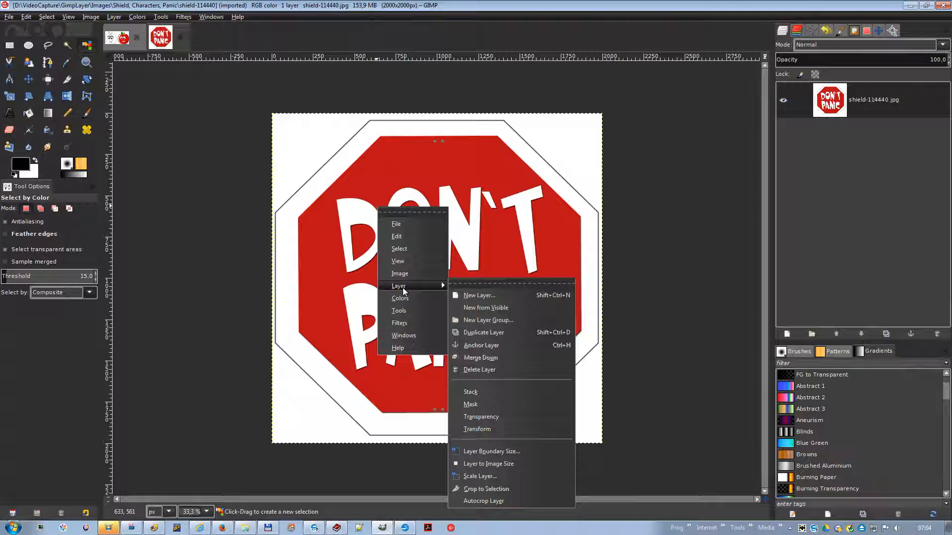
{"action": "mouse_move", "coordinate": [497, 417]}
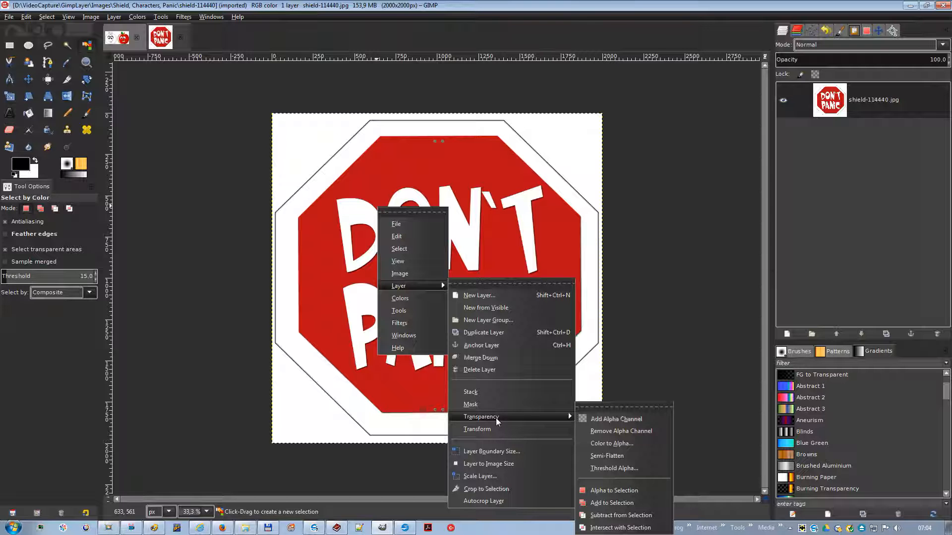
{"action": "left_click", "coordinate": [602, 443]}
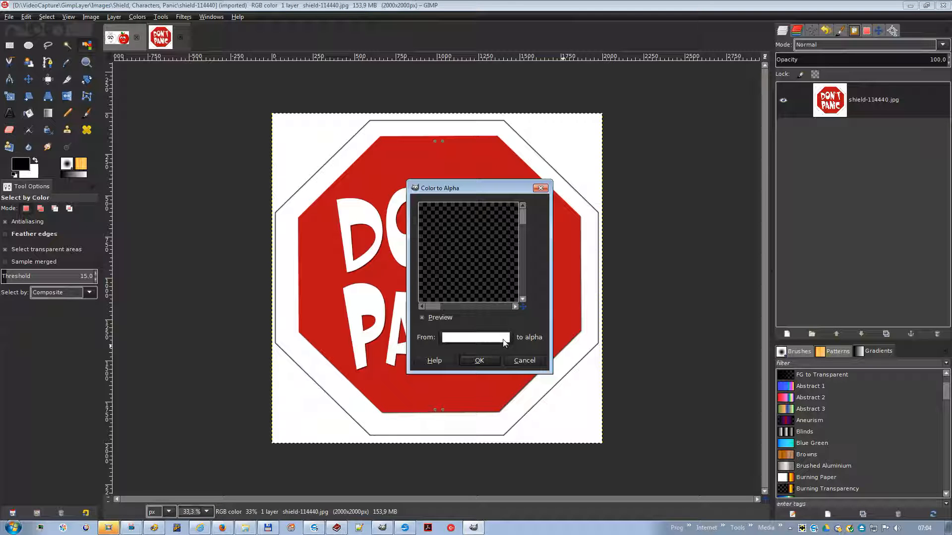
{"action": "left_click", "coordinate": [480, 361]}
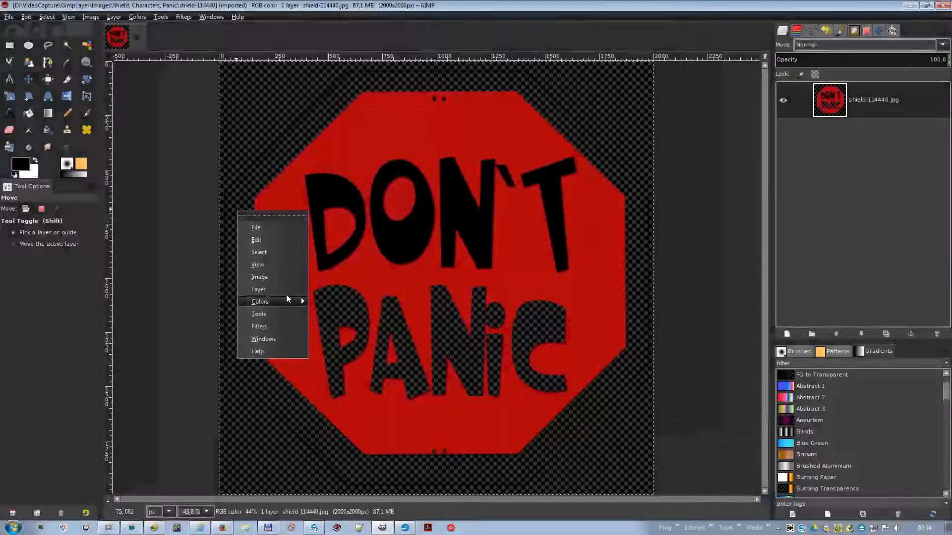
Step: Semi-flatten the shield layer with white as the background colour
{"action": "mouse_move", "coordinate": [283, 293]}
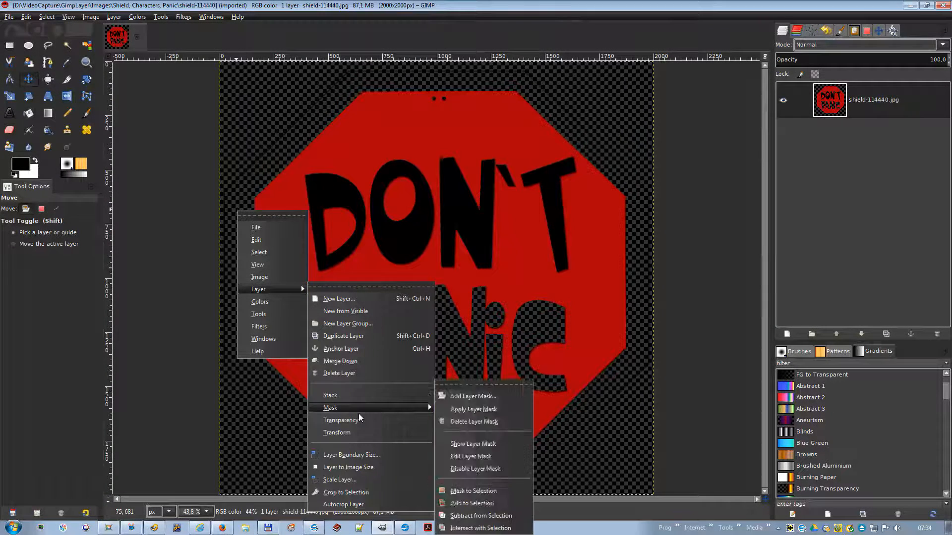
{"action": "mouse_move", "coordinate": [357, 418]}
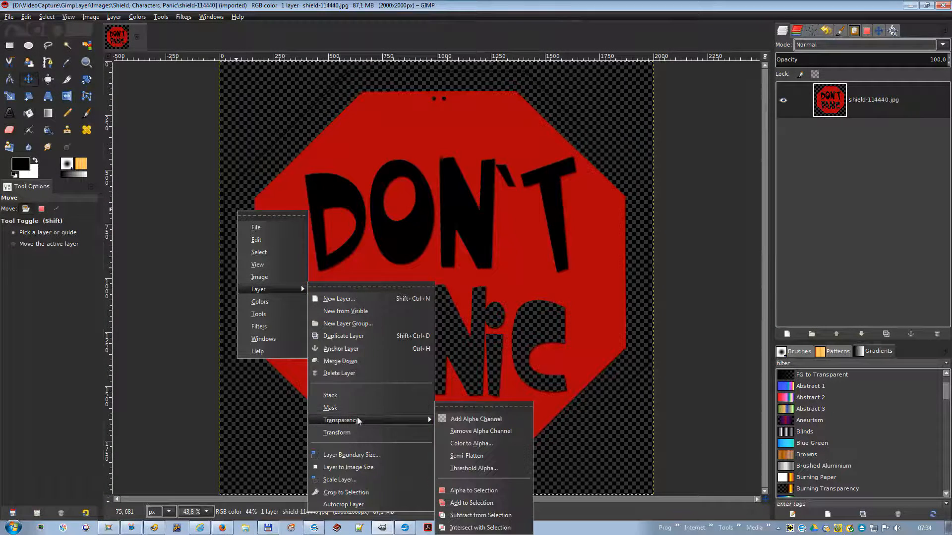
{"action": "left_click", "coordinate": [477, 456]}
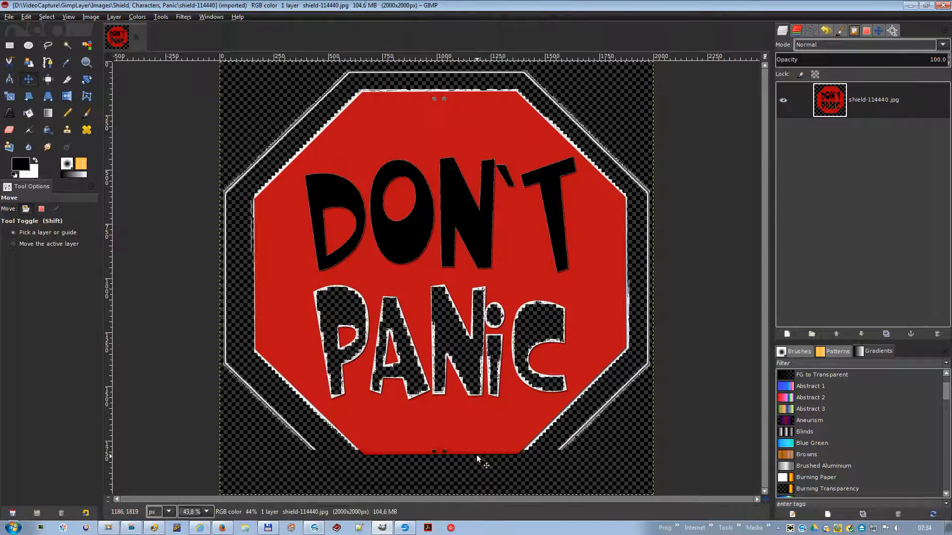
Step: Undo the semi-flatten and reapply it with the foreground and background colours swapped, so black is the background colour
{"action": "left_click", "coordinate": [35, 160]}
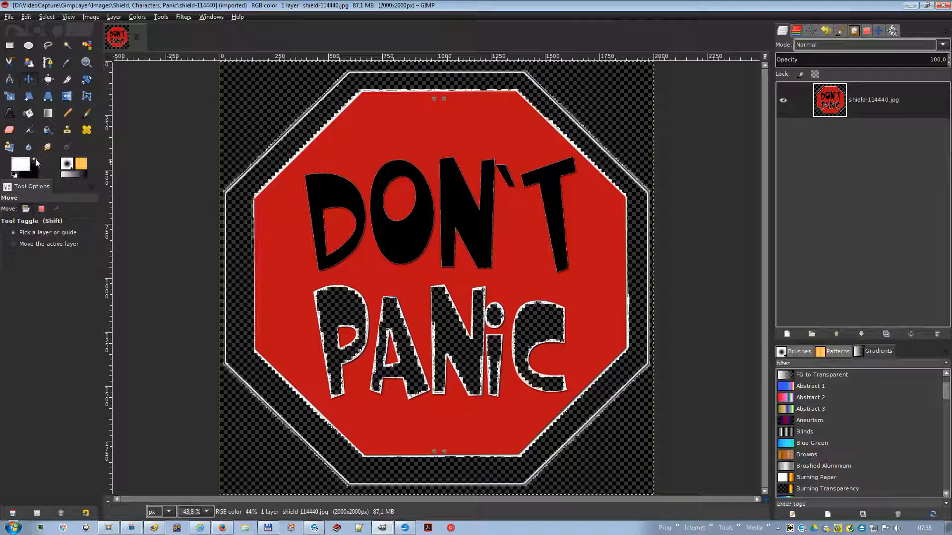
{"action": "key", "text": "ctrl+z"}
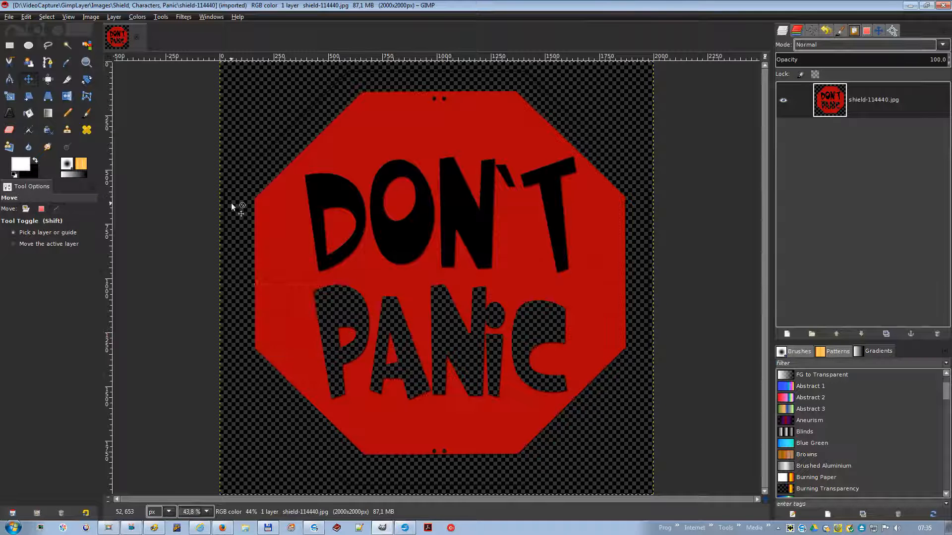
{"action": "right_click", "coordinate": [232, 205]}
{"action": "mouse_move", "coordinate": [269, 280]}
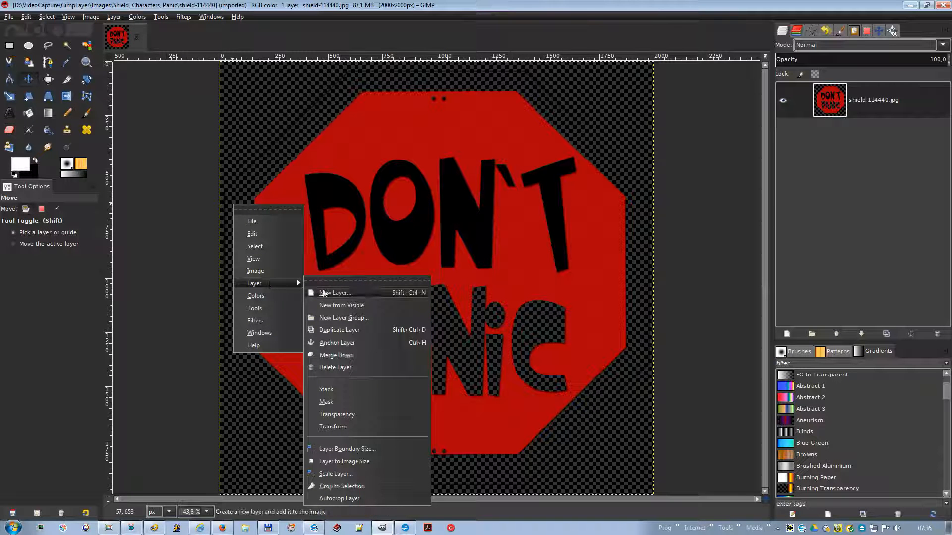
{"action": "mouse_move", "coordinate": [351, 412]}
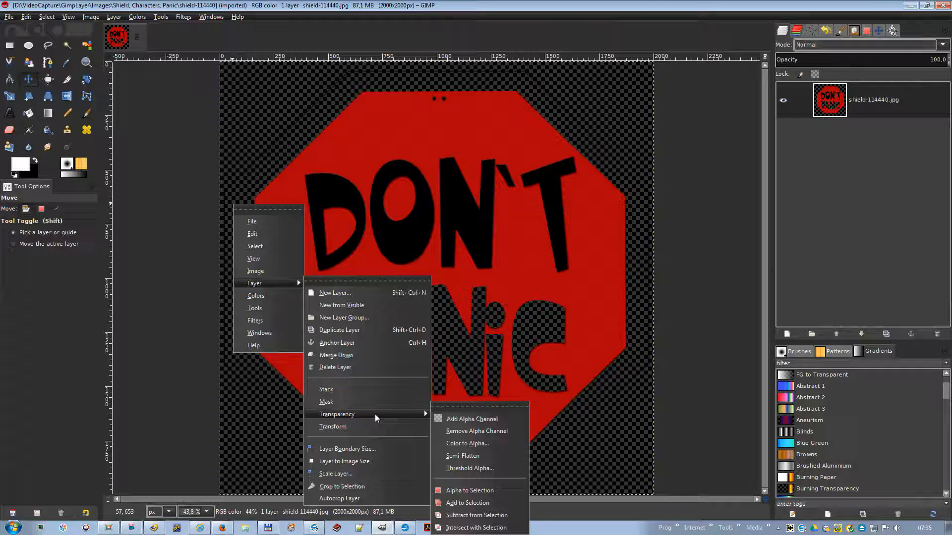
{"action": "left_click", "coordinate": [469, 456]}
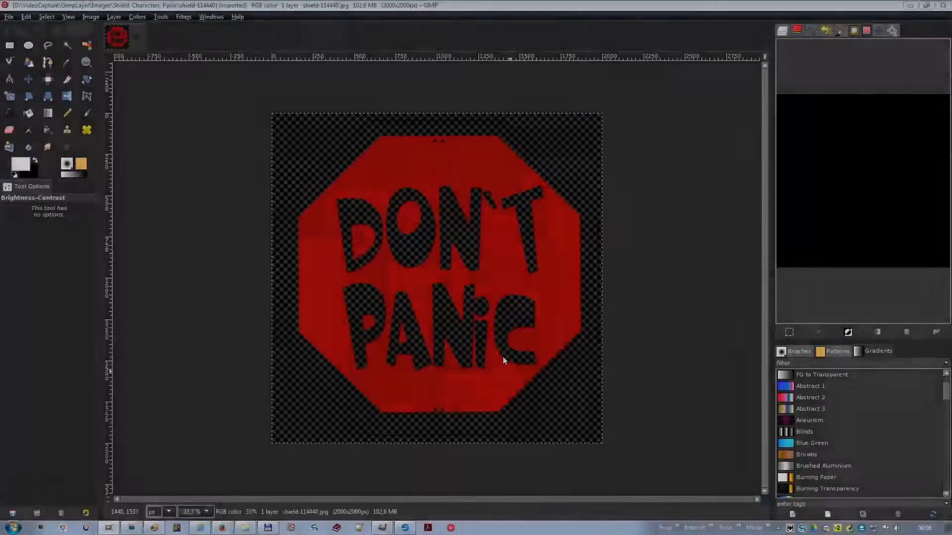
Step: Create a selection from the shield layer's alpha and stroke it with a solid white 20 px line, clearing the selection when done
{"action": "right_click", "coordinate": [306, 153]}
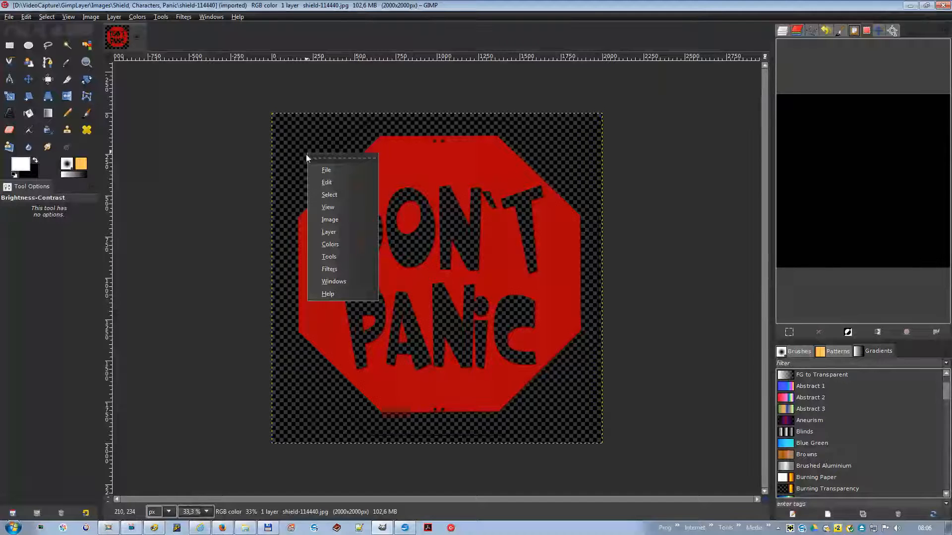
{"action": "mouse_move", "coordinate": [349, 232]}
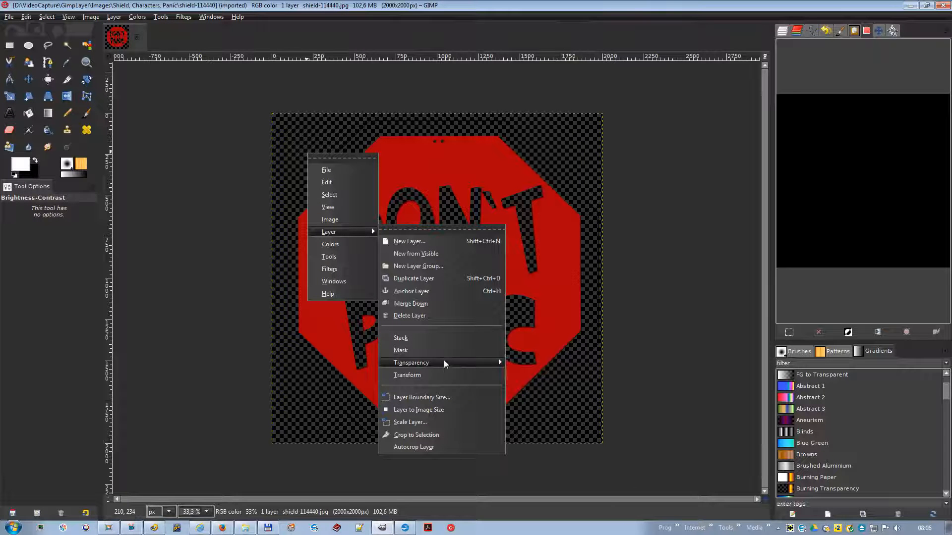
{"action": "mouse_move", "coordinate": [441, 364]}
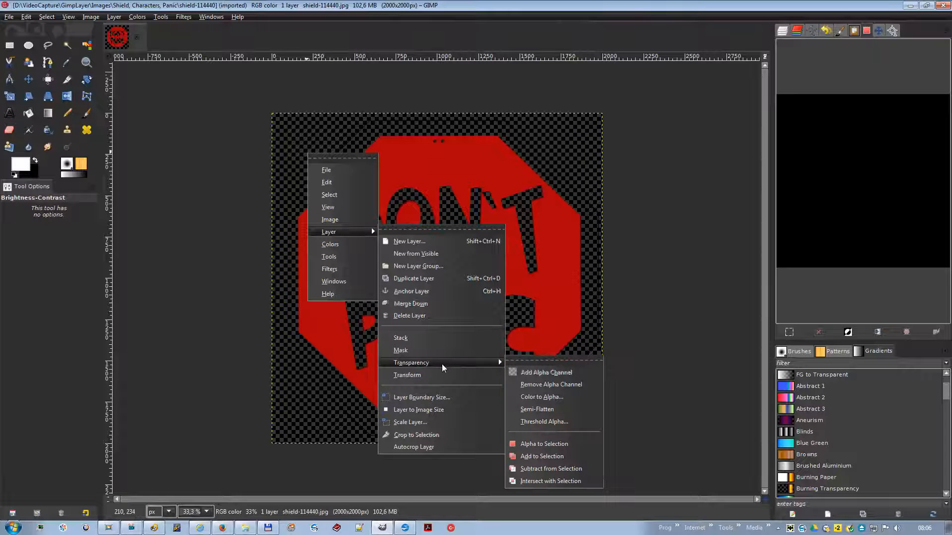
{"action": "left_click", "coordinate": [556, 444]}
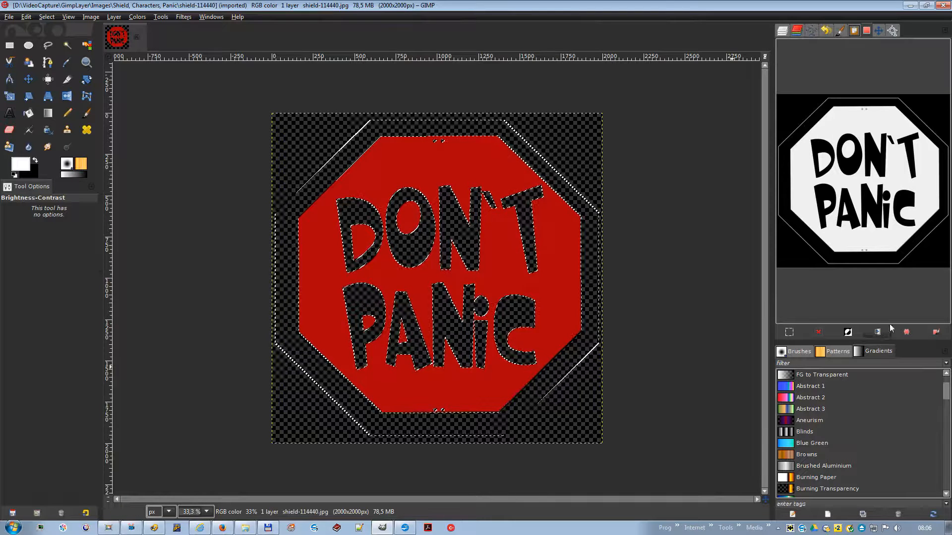
{"action": "left_click", "coordinate": [929, 333]}
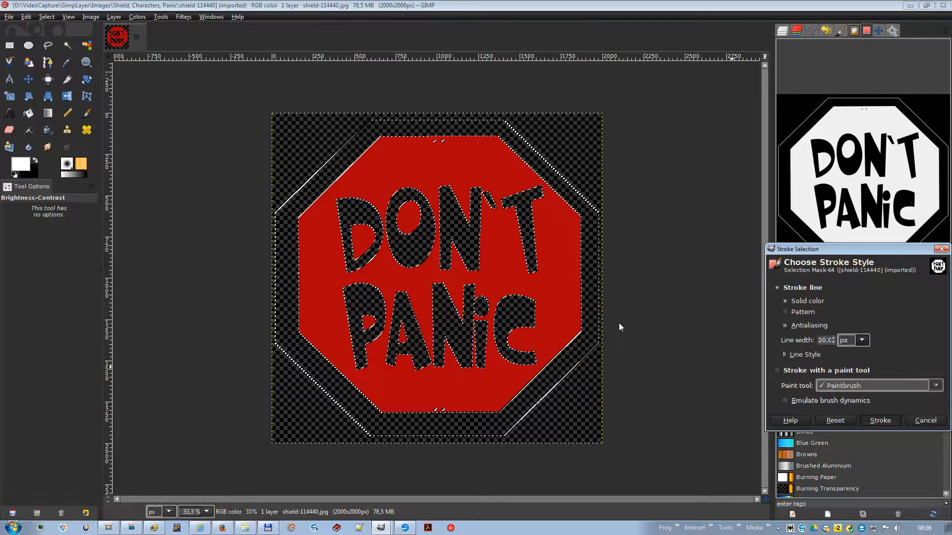
{"action": "key", "text": "ctrl+shift+a"}
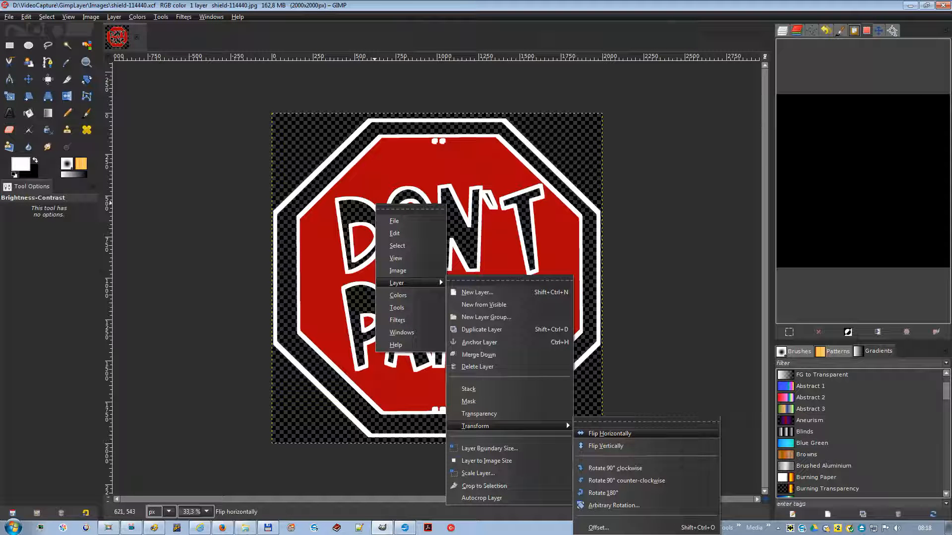
Step: Rotate the outlined shield layer by an arbitrary angle of 22.20 degrees around its centre
{"action": "right_click", "coordinate": [392, 247]}
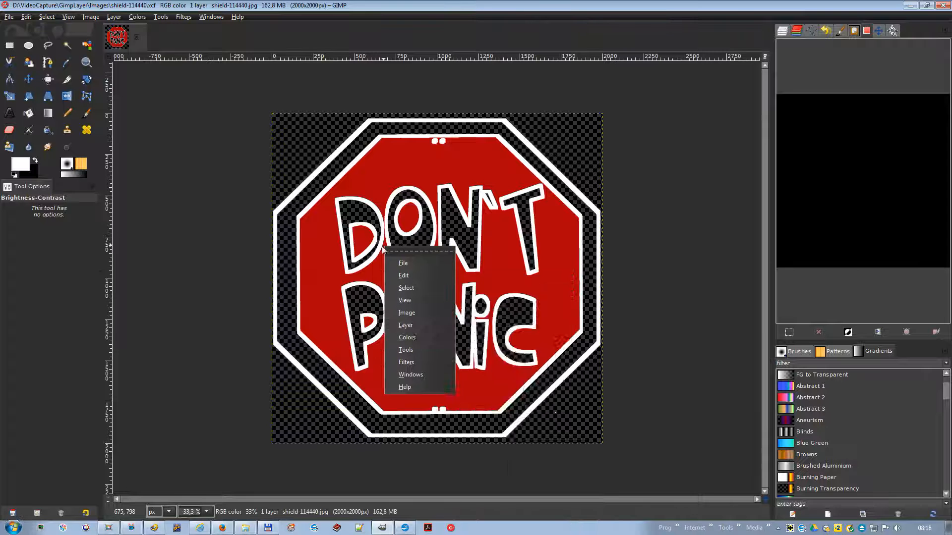
{"action": "mouse_move", "coordinate": [416, 325]}
{"action": "mouse_move", "coordinate": [492, 455]}
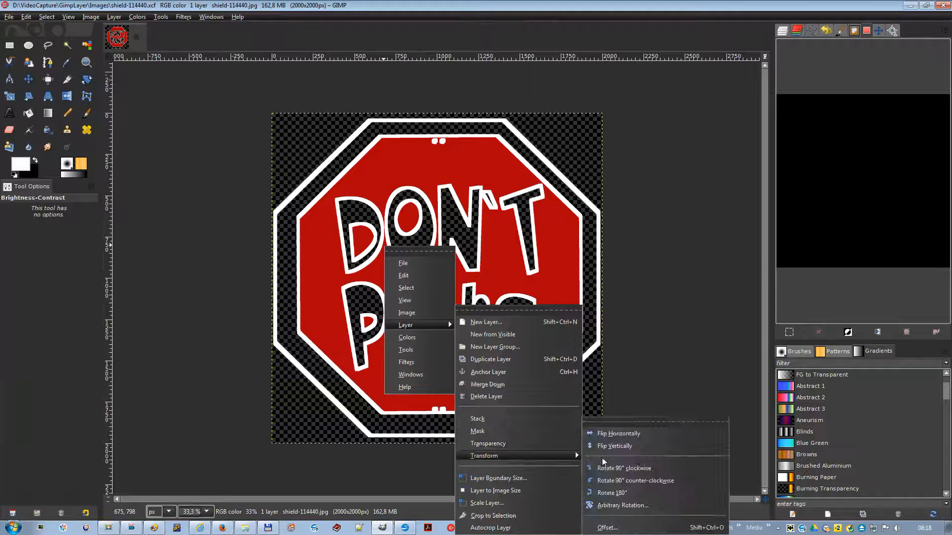
{"action": "left_click", "coordinate": [619, 502]}
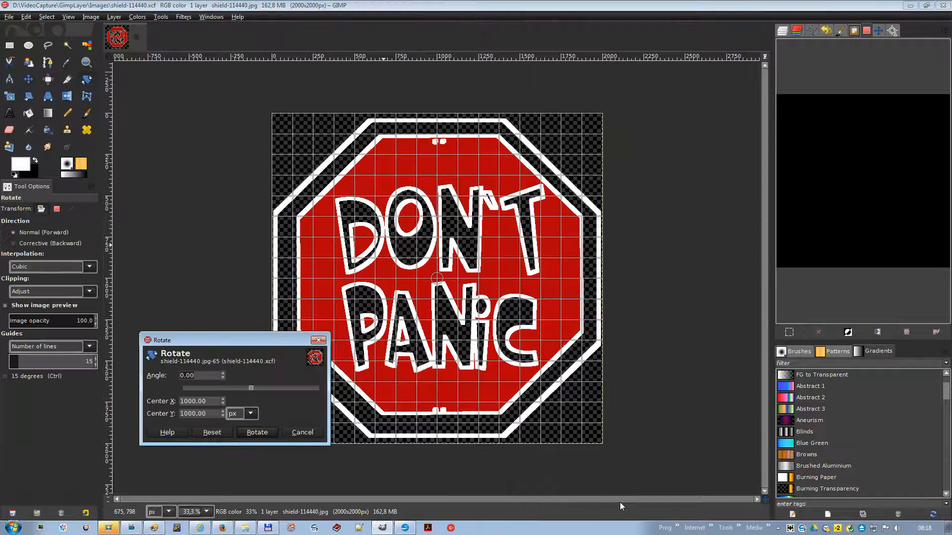
{"action": "left_click", "coordinate": [224, 373]}
{"action": "left_click", "coordinate": [224, 373]}
{"action": "left_click", "coordinate": [223, 373]}
{"action": "left_click_drag", "start_coordinate": [224, 373], "coordinate": [225, 371]}
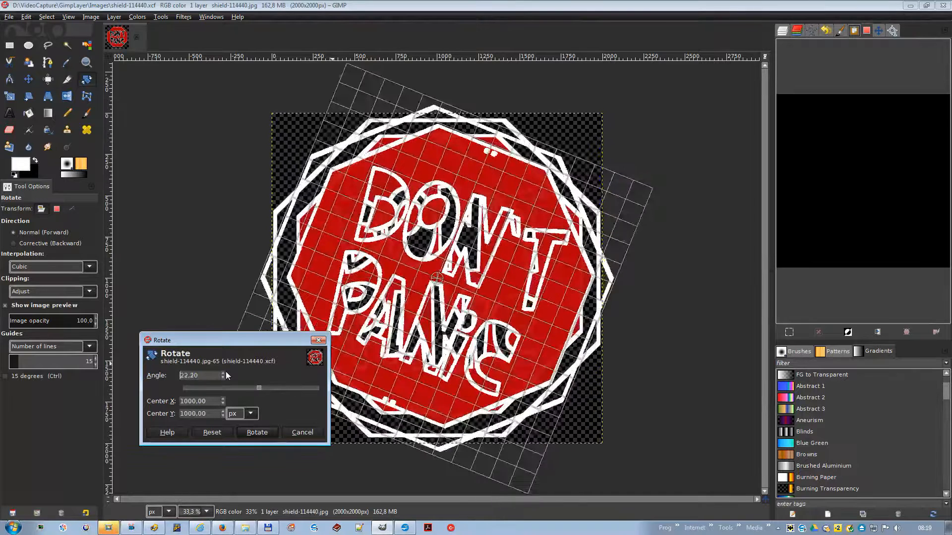
{"action": "left_click", "coordinate": [262, 431]}
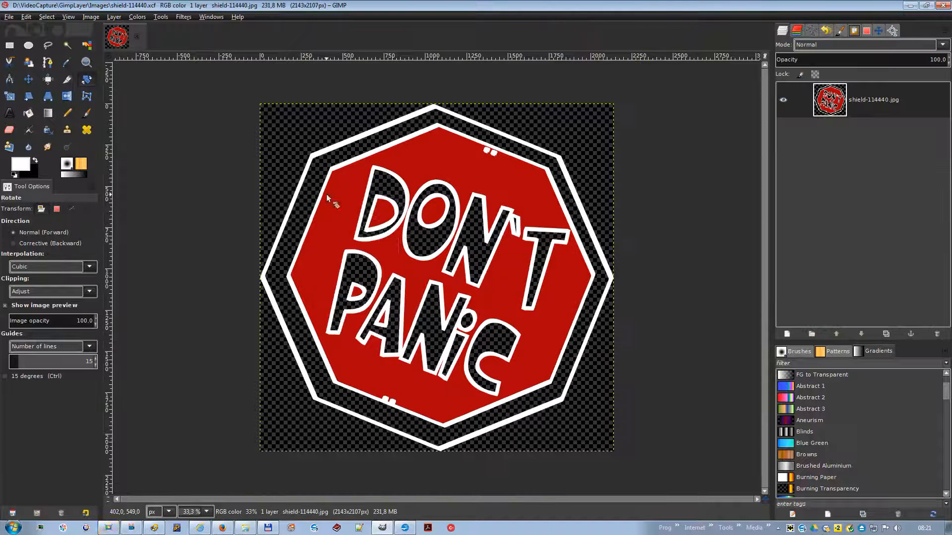
Step: Offset the rotated shield layer by 5 inches in both X and Y, making the vacated edges transparent
{"action": "right_click", "coordinate": [328, 197]}
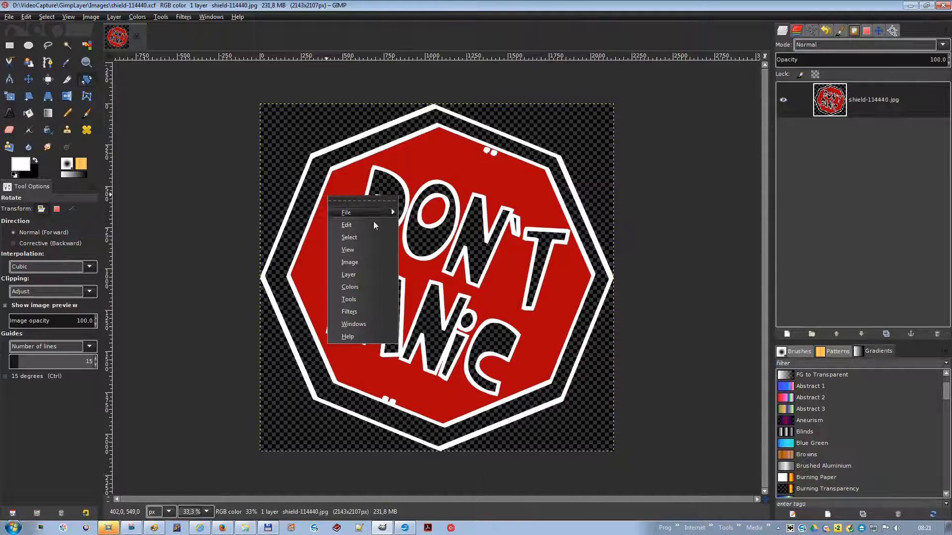
{"action": "mouse_move", "coordinate": [377, 274]}
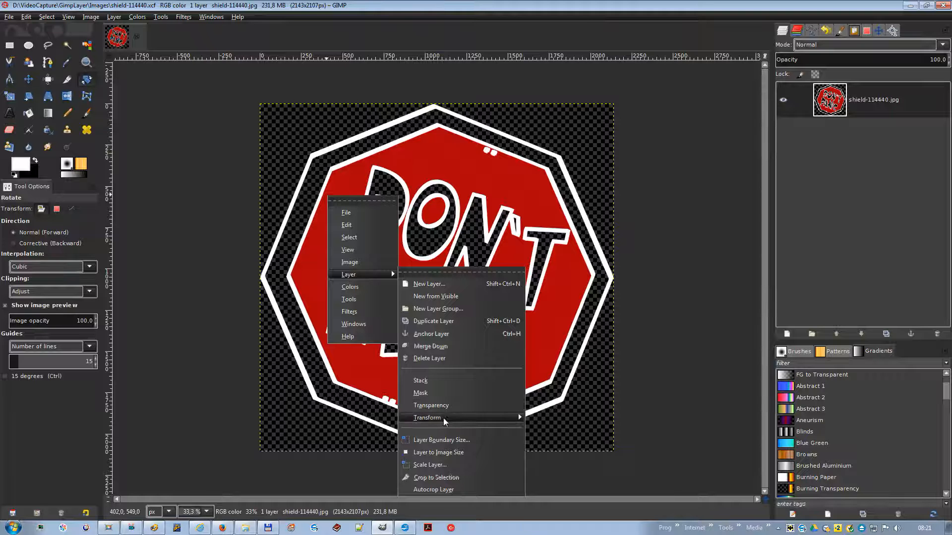
{"action": "mouse_move", "coordinate": [445, 419]}
{"action": "left_click", "coordinate": [565, 523]}
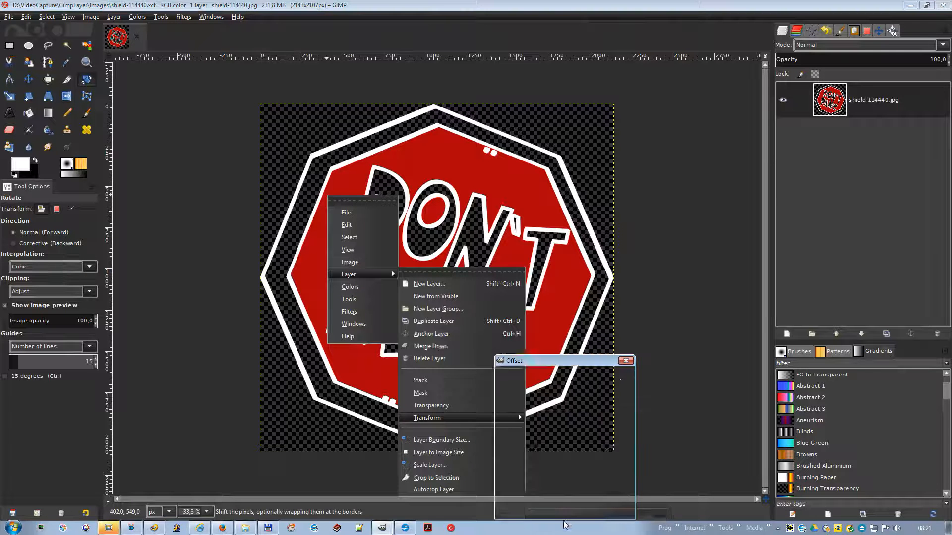
{"action": "left_click", "coordinate": [590, 421]}
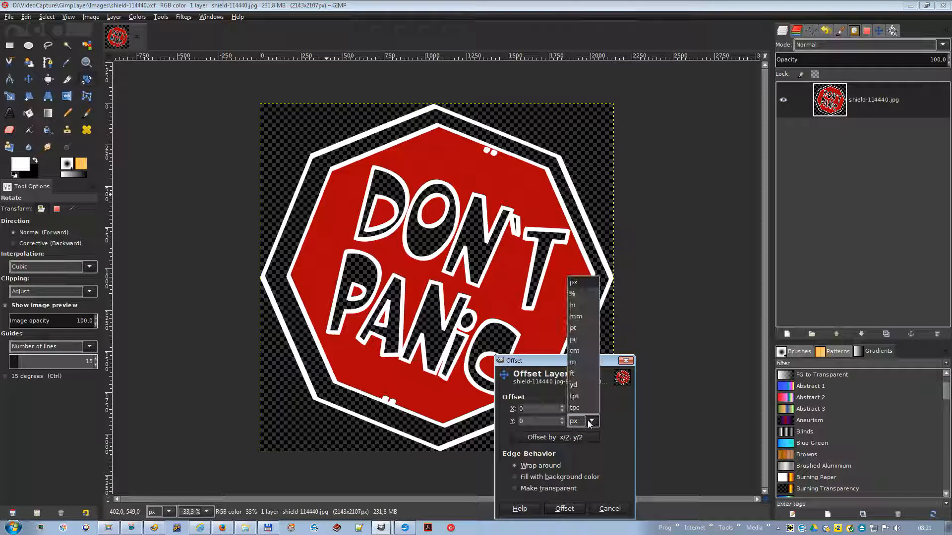
{"action": "left_click", "coordinate": [574, 305]}
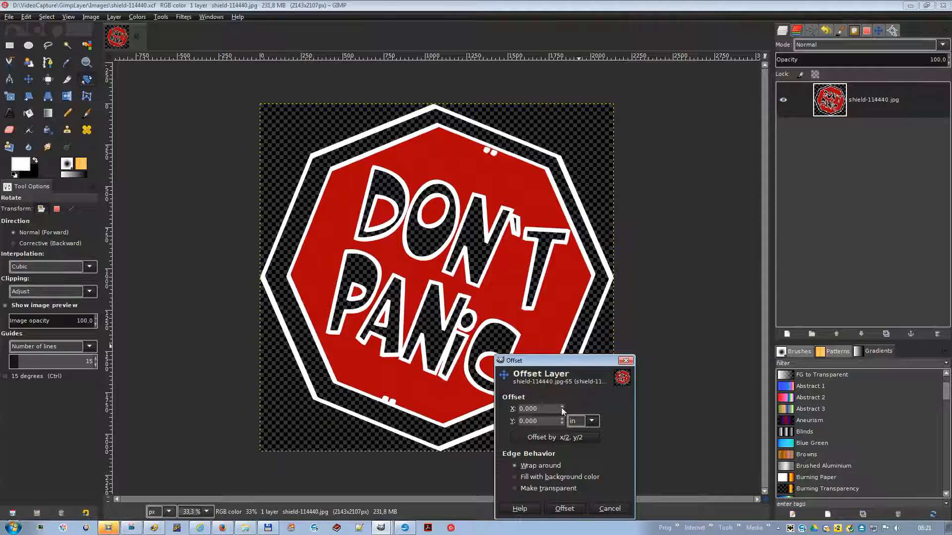
{"action": "left_click", "coordinate": [562, 407]}
{"action": "left_click", "coordinate": [562, 407]}
{"action": "left_click", "coordinate": [563, 419]}
{"action": "left_click", "coordinate": [562, 419]}
{"action": "left_click", "coordinate": [562, 419]}
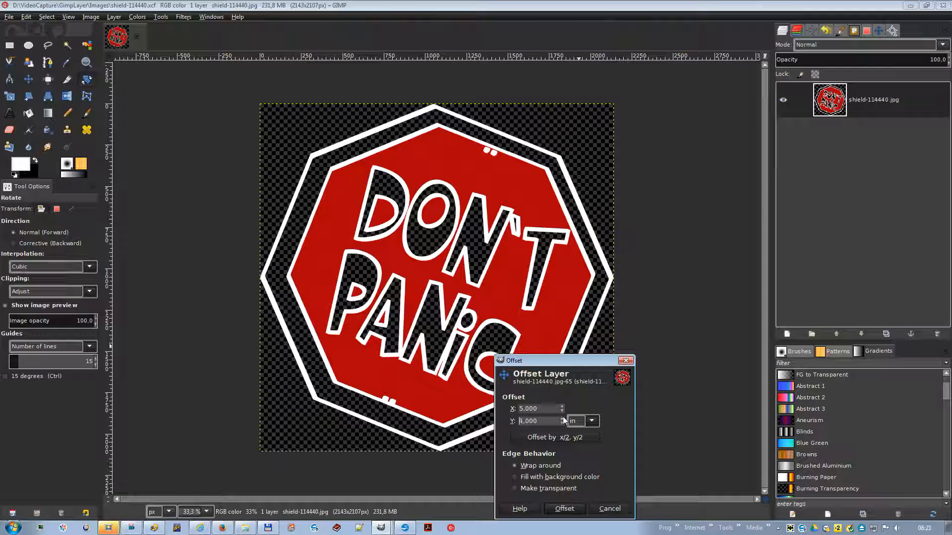
{"action": "left_click", "coordinate": [540, 490]}
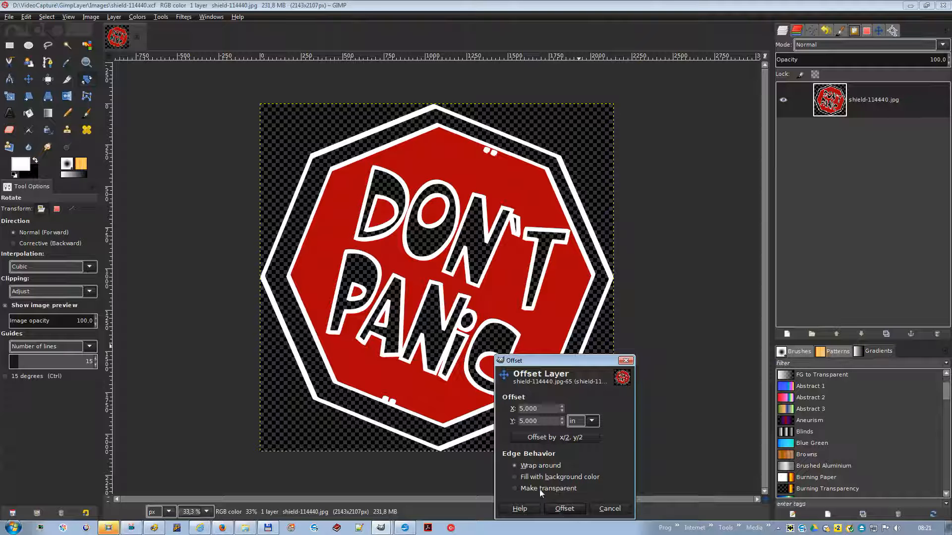
{"action": "left_click", "coordinate": [559, 506]}
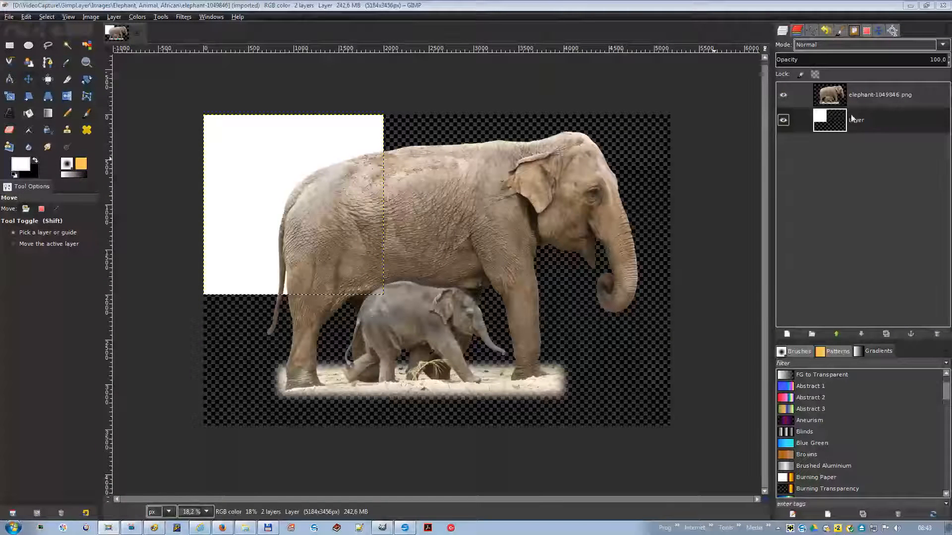
Step: Enlarge the white layer's boundary to 3000 × 3000 px, leaving its content unscaled
{"action": "right_click", "coordinate": [283, 152]}
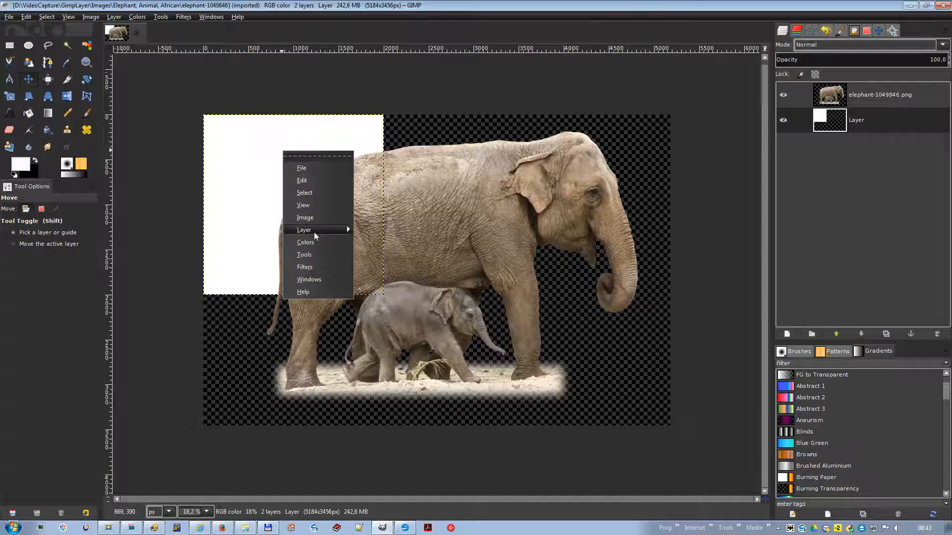
{"action": "mouse_move", "coordinate": [315, 232]}
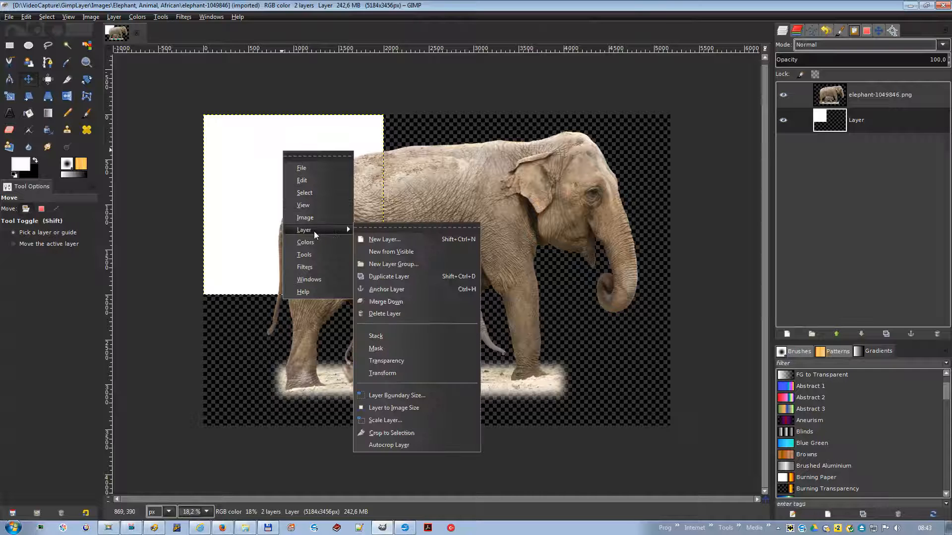
{"action": "left_click", "coordinate": [416, 395]}
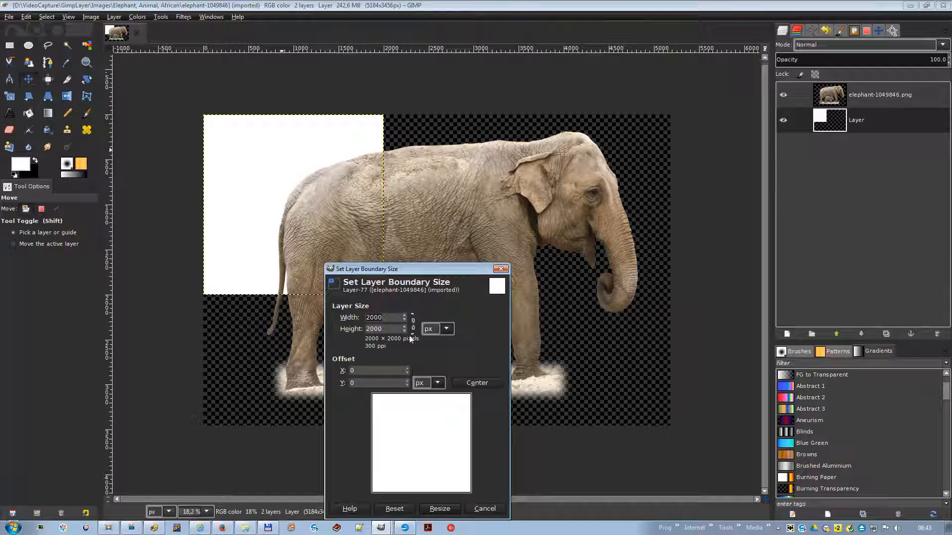
{"action": "double_click", "coordinate": [369, 319]}
{"action": "type", "text": "3000"}
{"action": "key", "text": "Tab"}
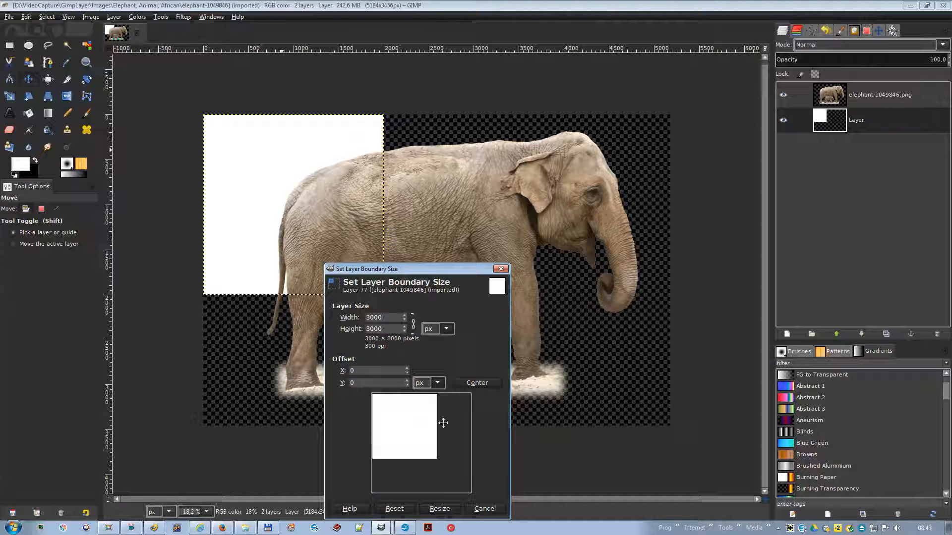
{"action": "left_click", "coordinate": [440, 509]}
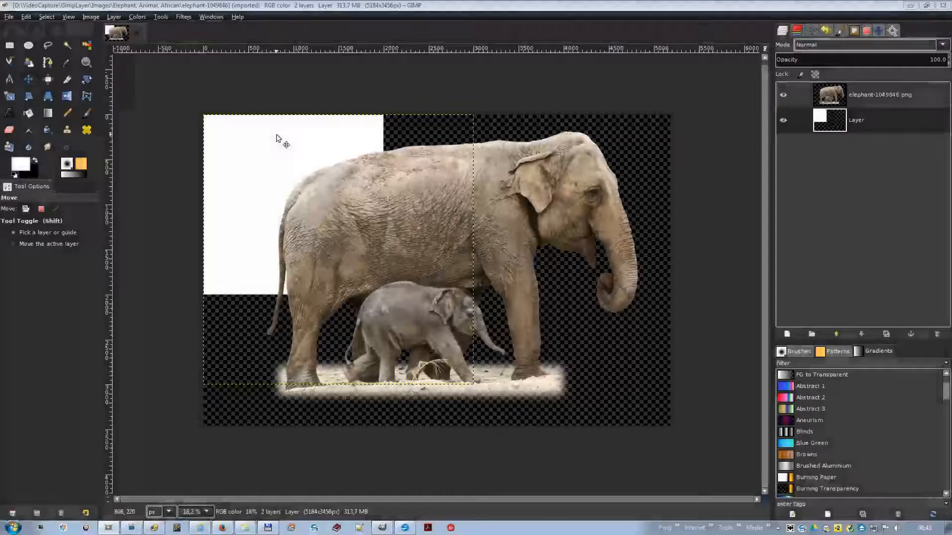
Step: Expand the white layer's boundary to match the full image size
{"action": "right_click", "coordinate": [277, 139]}
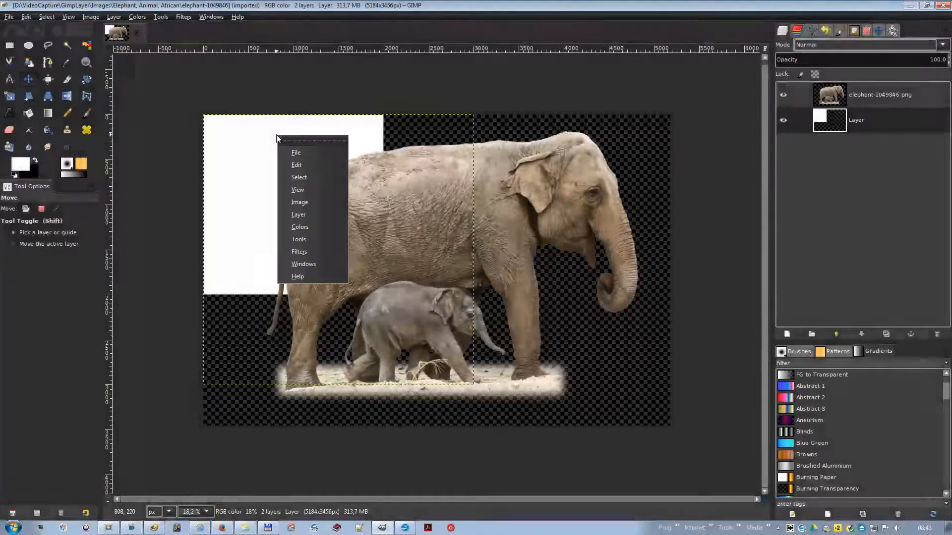
{"action": "mouse_move", "coordinate": [322, 209]}
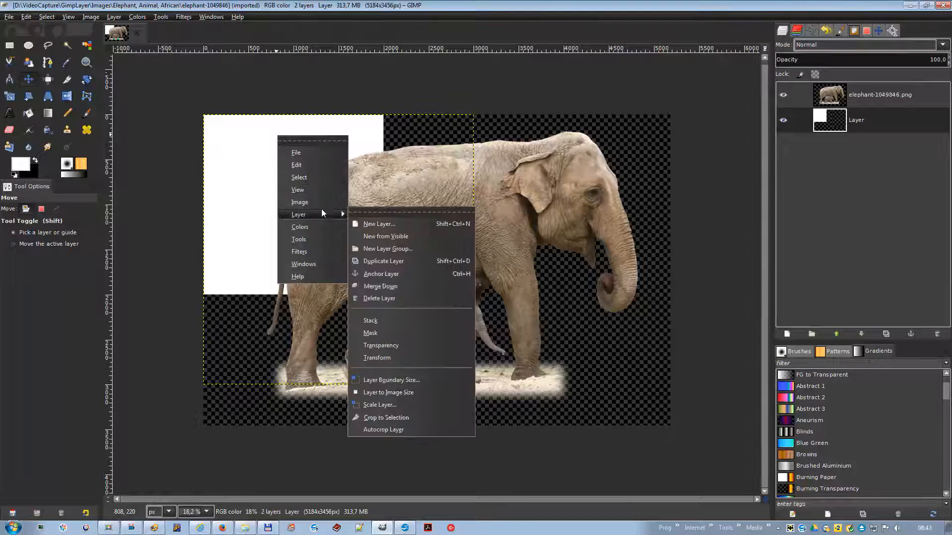
{"action": "left_click", "coordinate": [403, 393]}
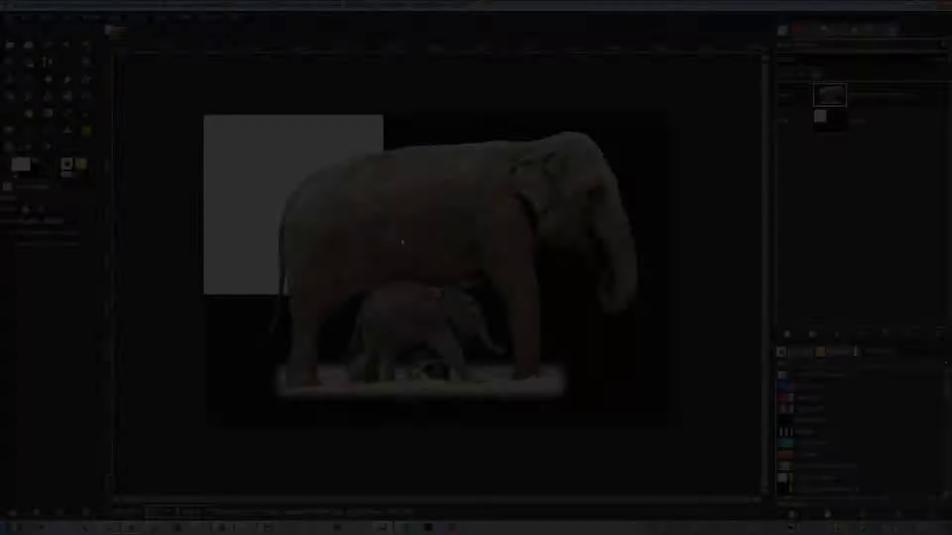
Step: Scale the elephant layer to 800 × 533 px with cubic interpolation, keeping its proportions
{"action": "right_click", "coordinate": [402, 239]}
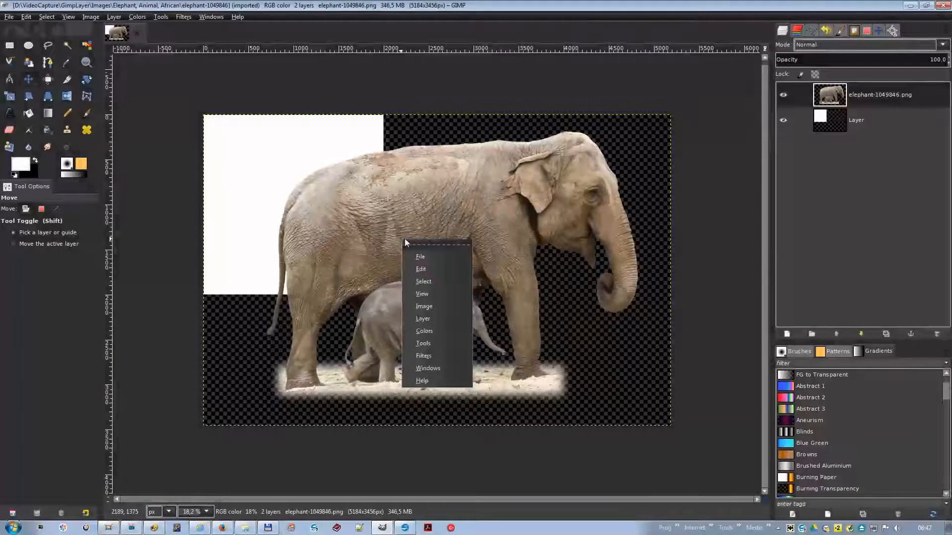
{"action": "left_click", "coordinate": [453, 217]}
{"action": "right_click", "coordinate": [450, 244]}
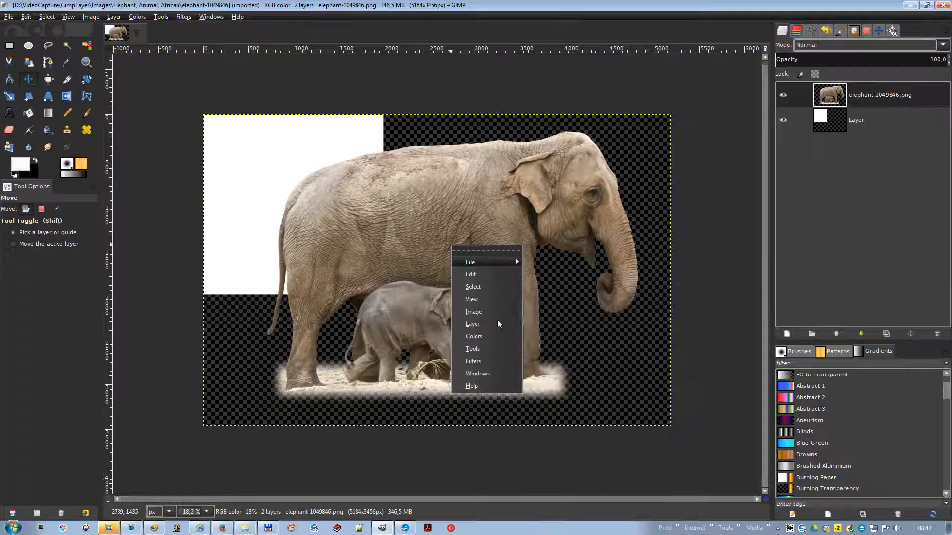
{"action": "mouse_move", "coordinate": [498, 322]}
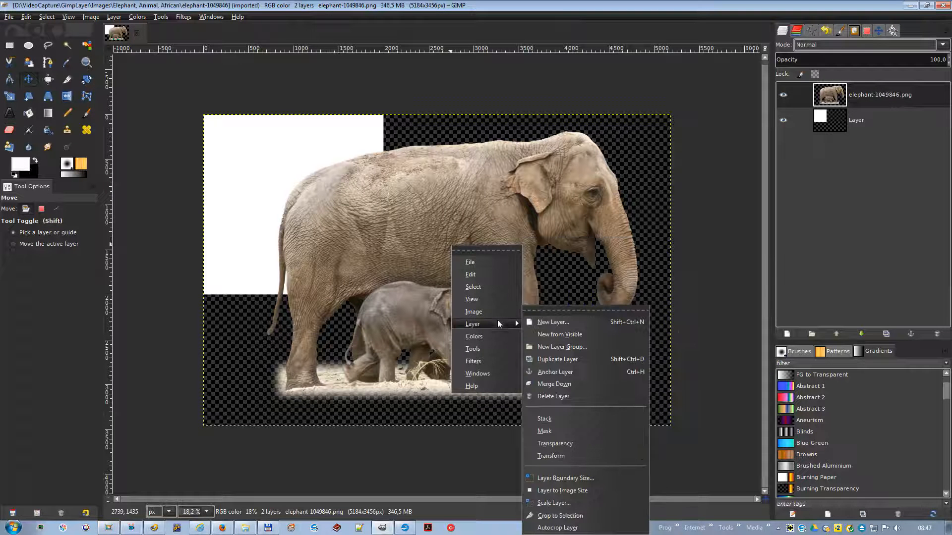
{"action": "left_click", "coordinate": [550, 504]}
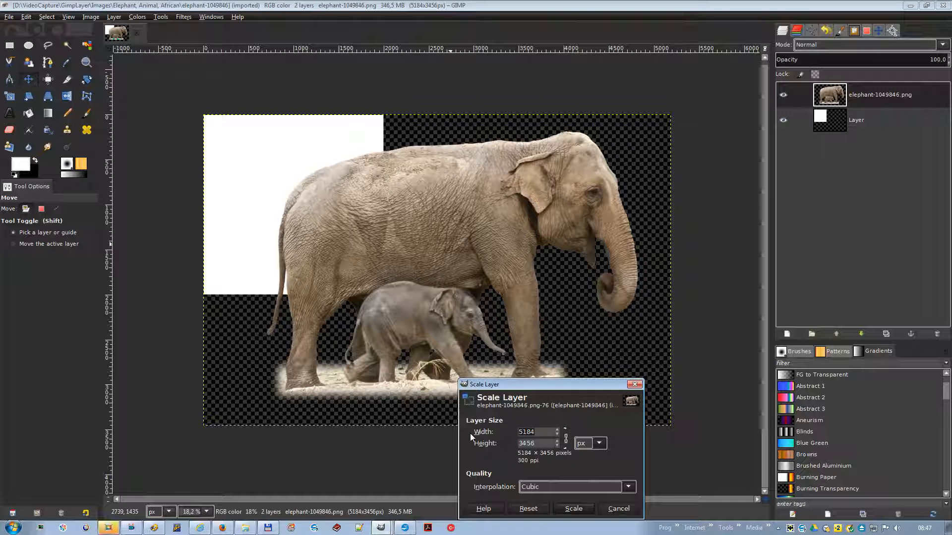
{"action": "type", "text": "800"}
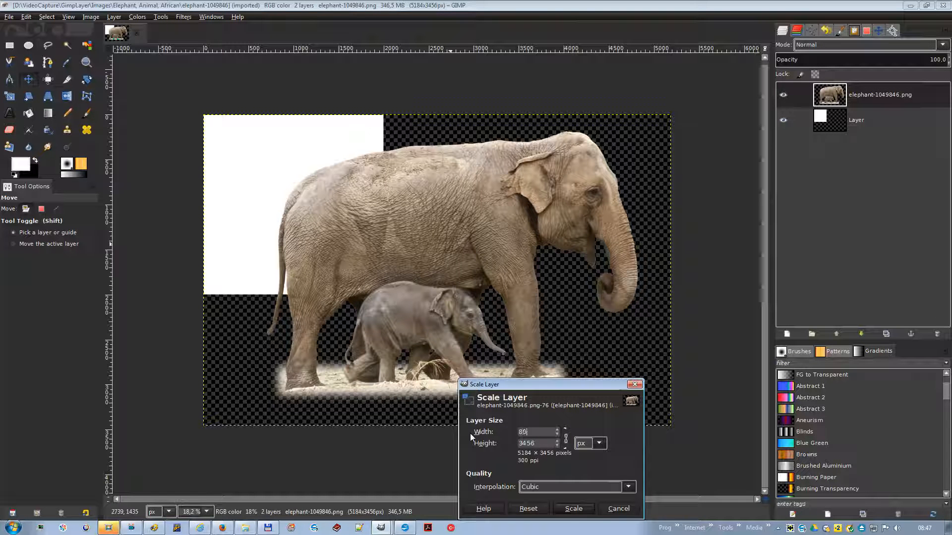
{"action": "key", "text": "Tab"}
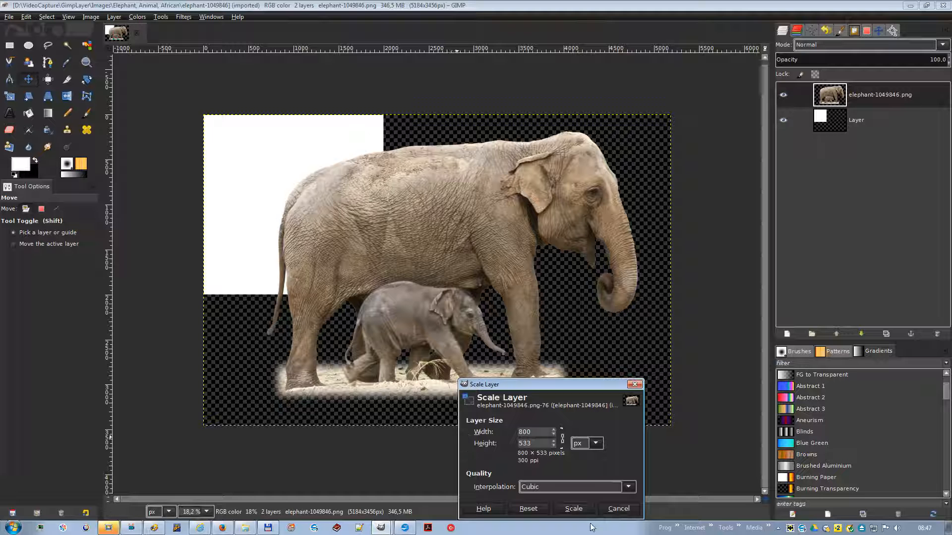
{"action": "left_click", "coordinate": [574, 510]}
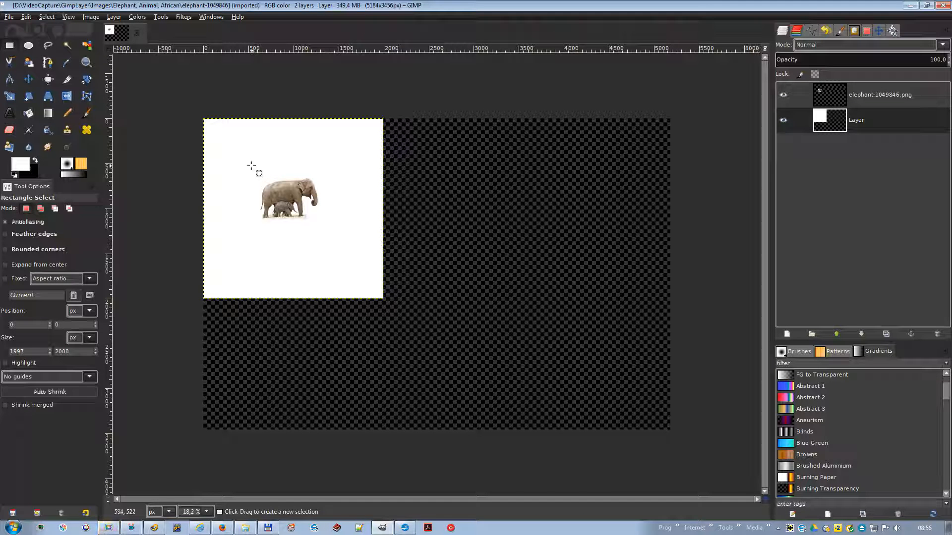
Step: Select a rectangle of about 940 × 780 px around the small elephant and crop the white layer to that selection
{"action": "left_click", "coordinate": [251, 164]}
{"action": "left_click_drag", "start_coordinate": [252, 162], "coordinate": [334, 234]}
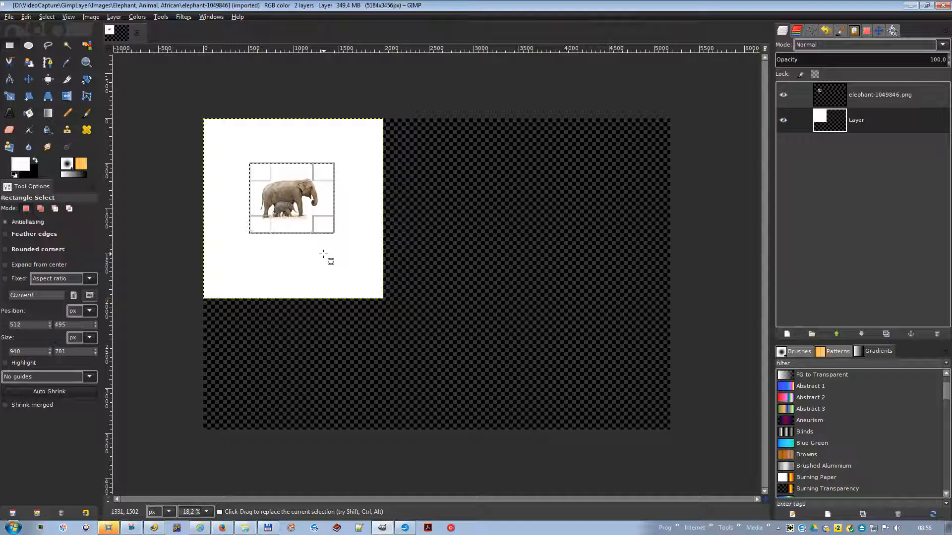
{"action": "right_click", "coordinate": [272, 195]}
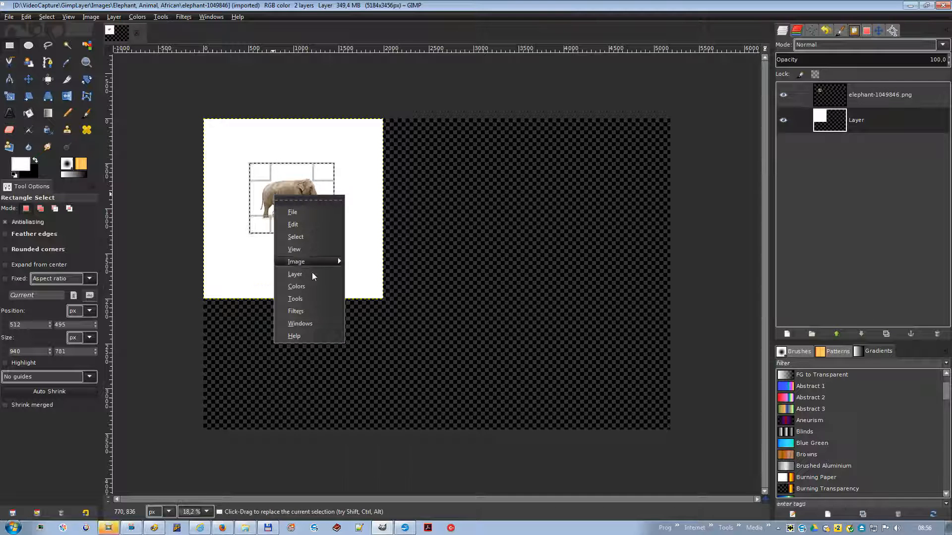
{"action": "mouse_move", "coordinate": [306, 275]}
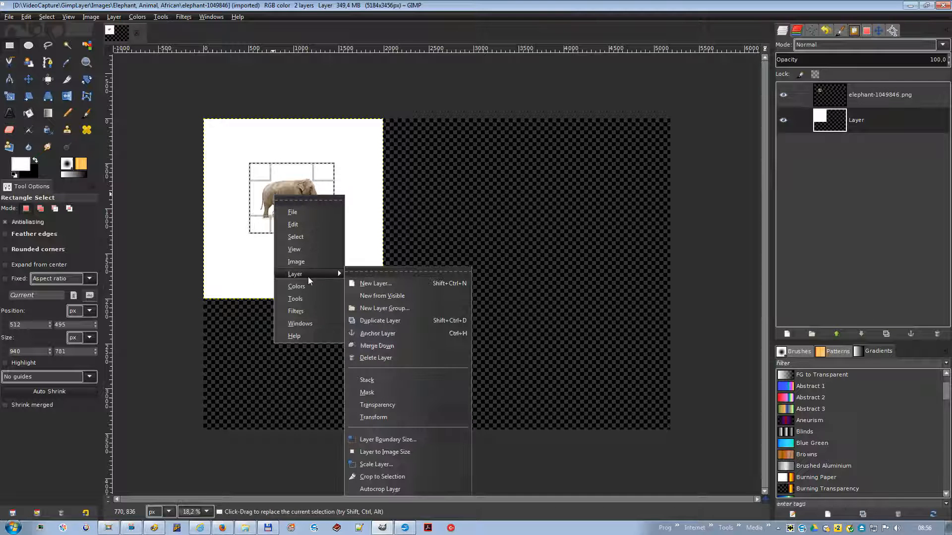
{"action": "left_click", "coordinate": [387, 476]}
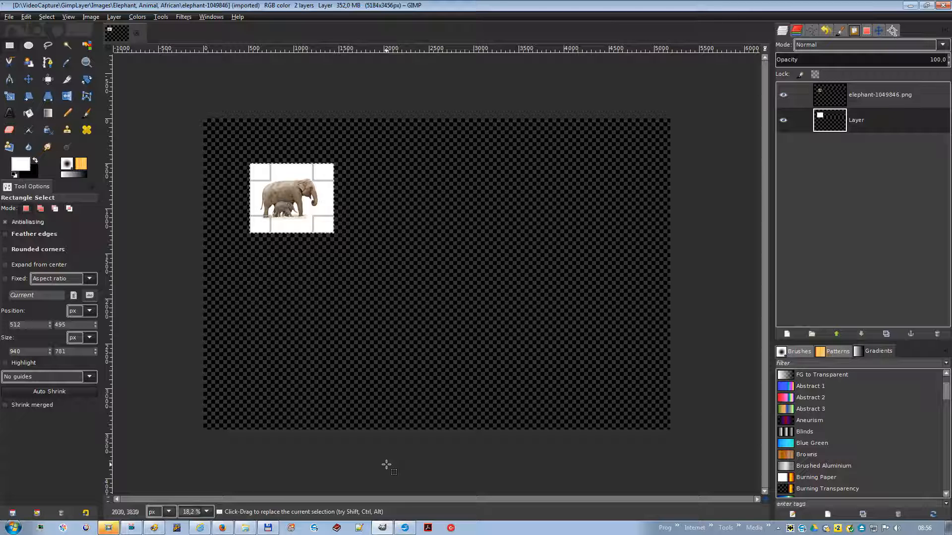
{"action": "key", "text": "ctrl"}
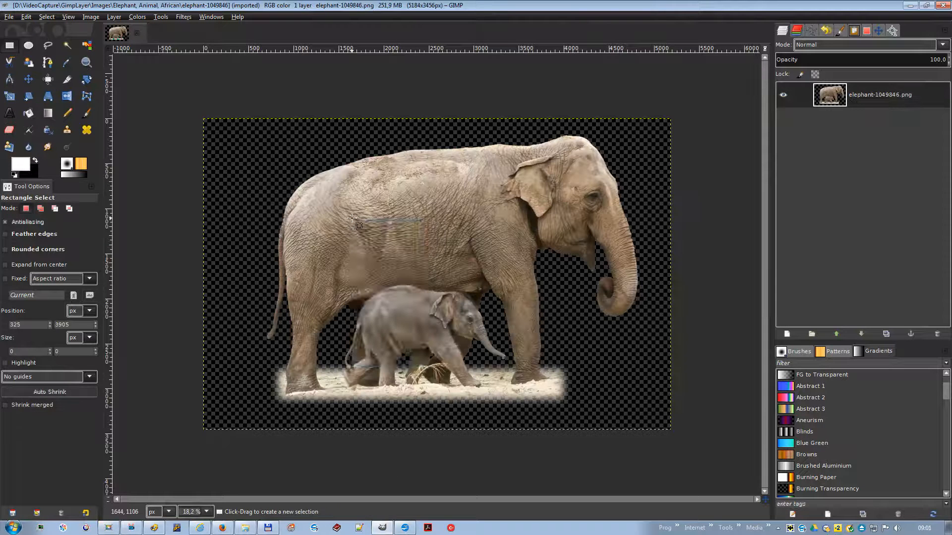
Step: Autocrop the full-size elephant layer so its boundary fits the visible elephants
{"action": "right_click", "coordinate": [352, 219]}
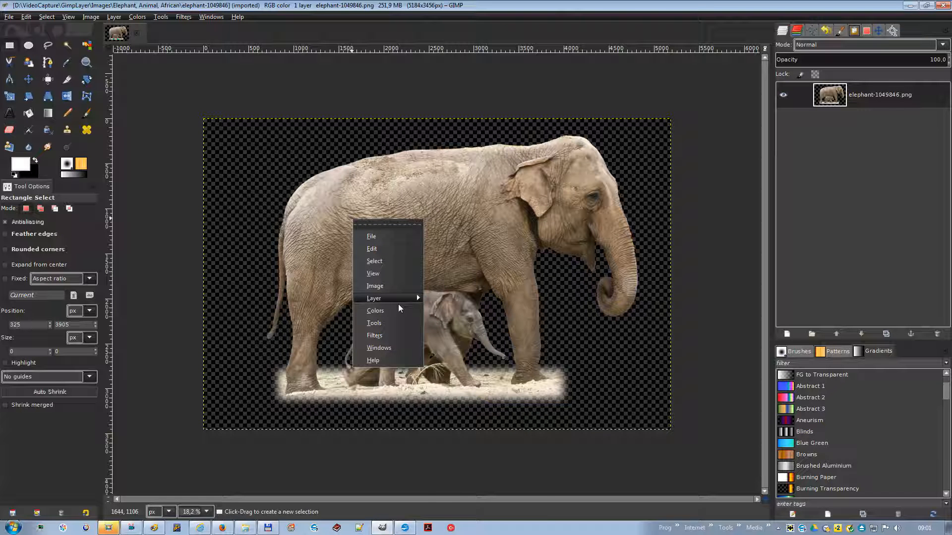
{"action": "mouse_move", "coordinate": [391, 299]}
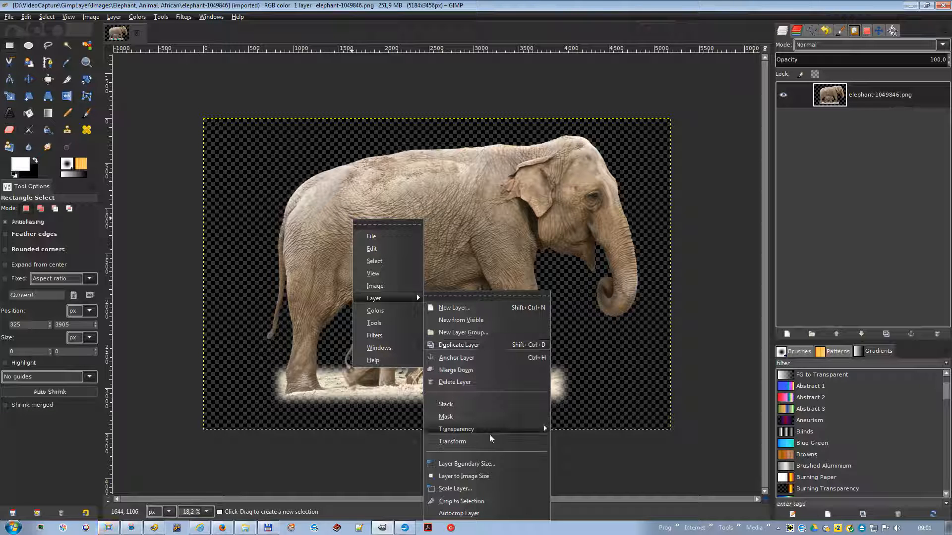
{"action": "left_click", "coordinate": [466, 514]}
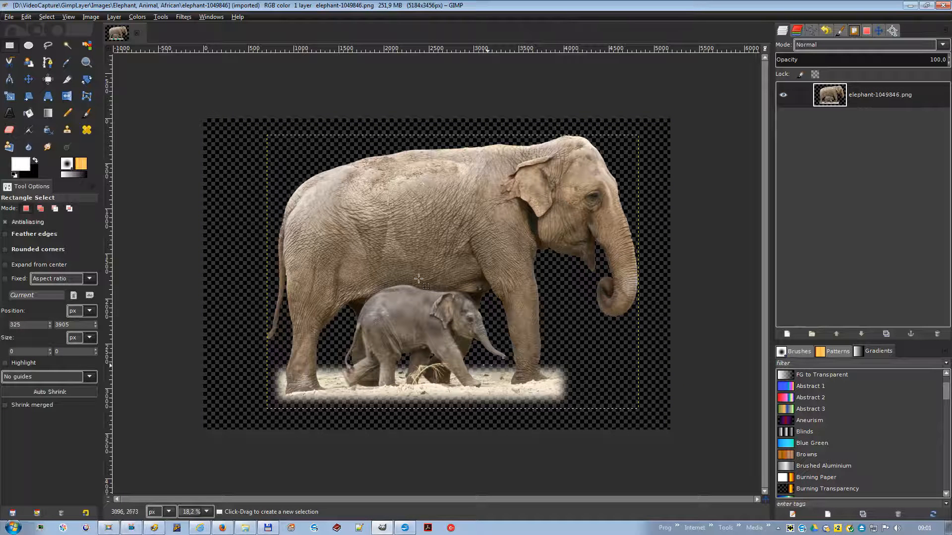
Step: Autocrop the whole image to trim the empty canvas around the elephants
{"action": "right_click", "coordinate": [385, 204]}
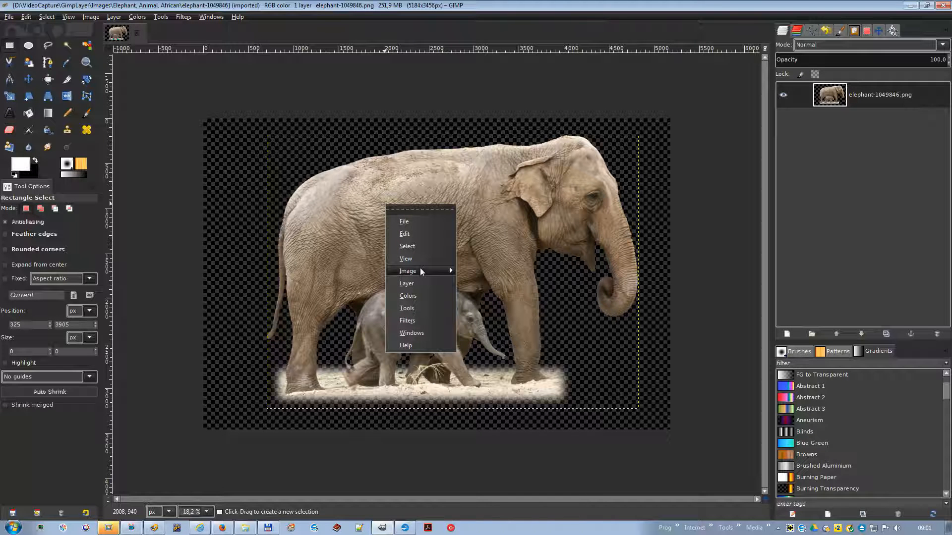
{"action": "mouse_move", "coordinate": [420, 269]}
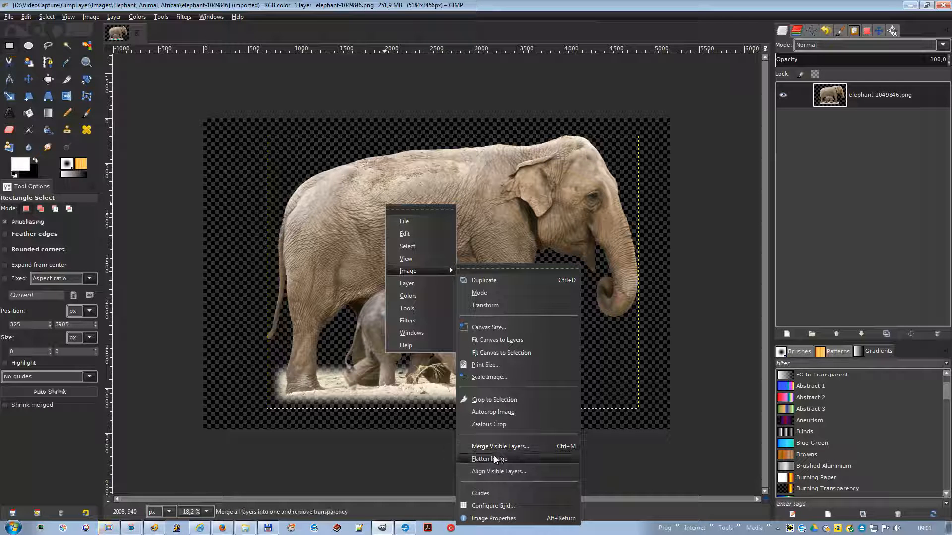
{"action": "left_click", "coordinate": [499, 412]}
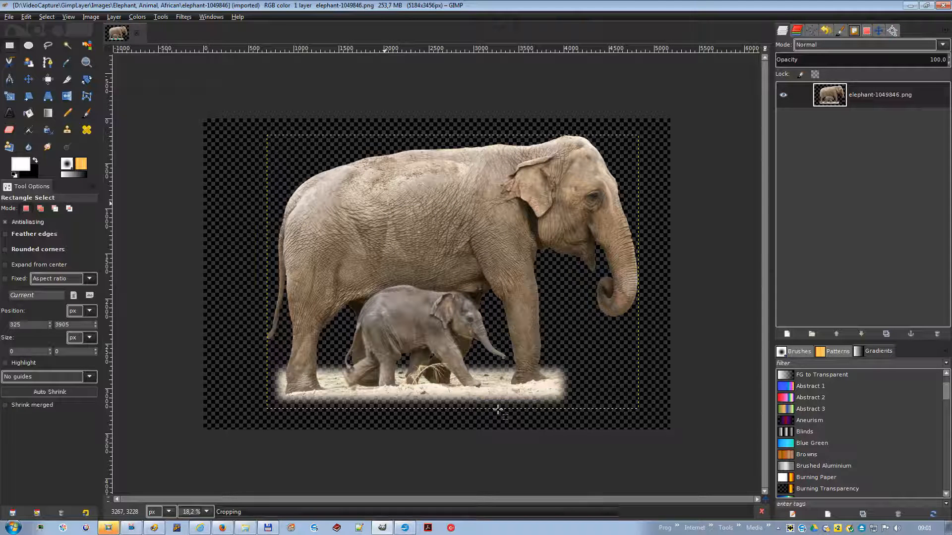